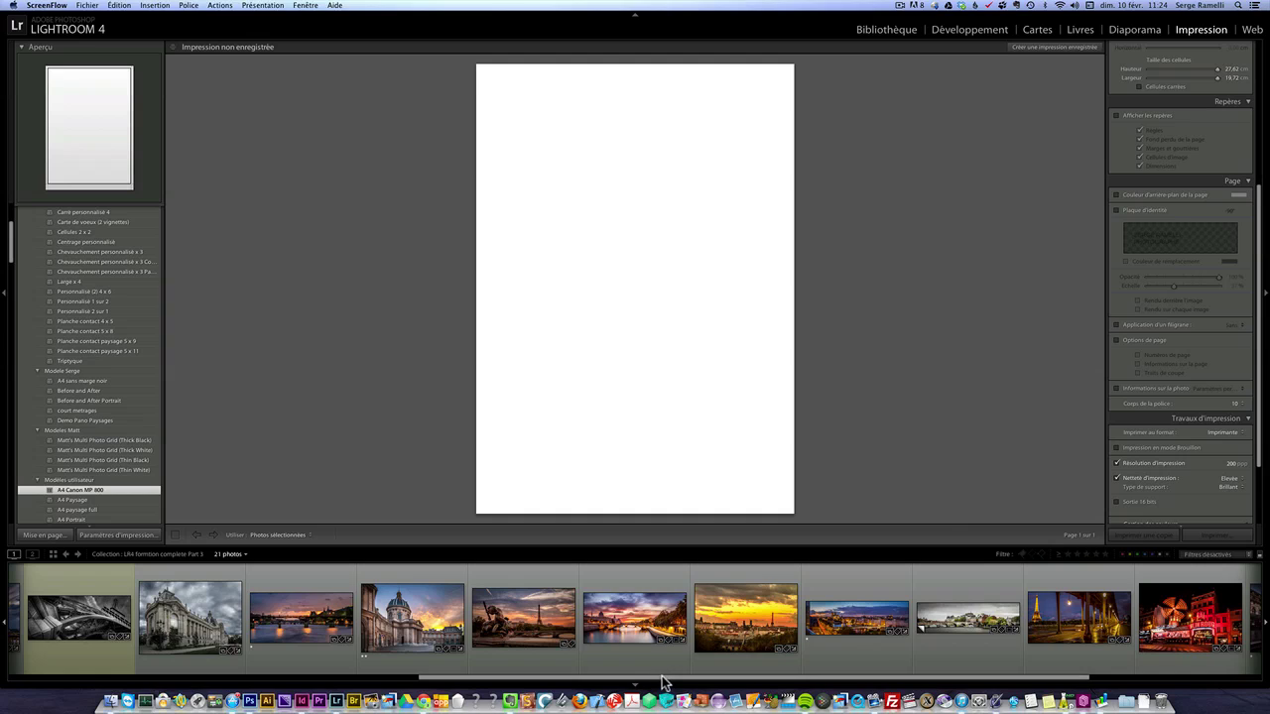
Select the sunset photo of the bridge over the Seine as the picture to print
{"action": "scroll", "coordinate": [663, 683], "scroll_direction": "right", "scroll_amount": 5}
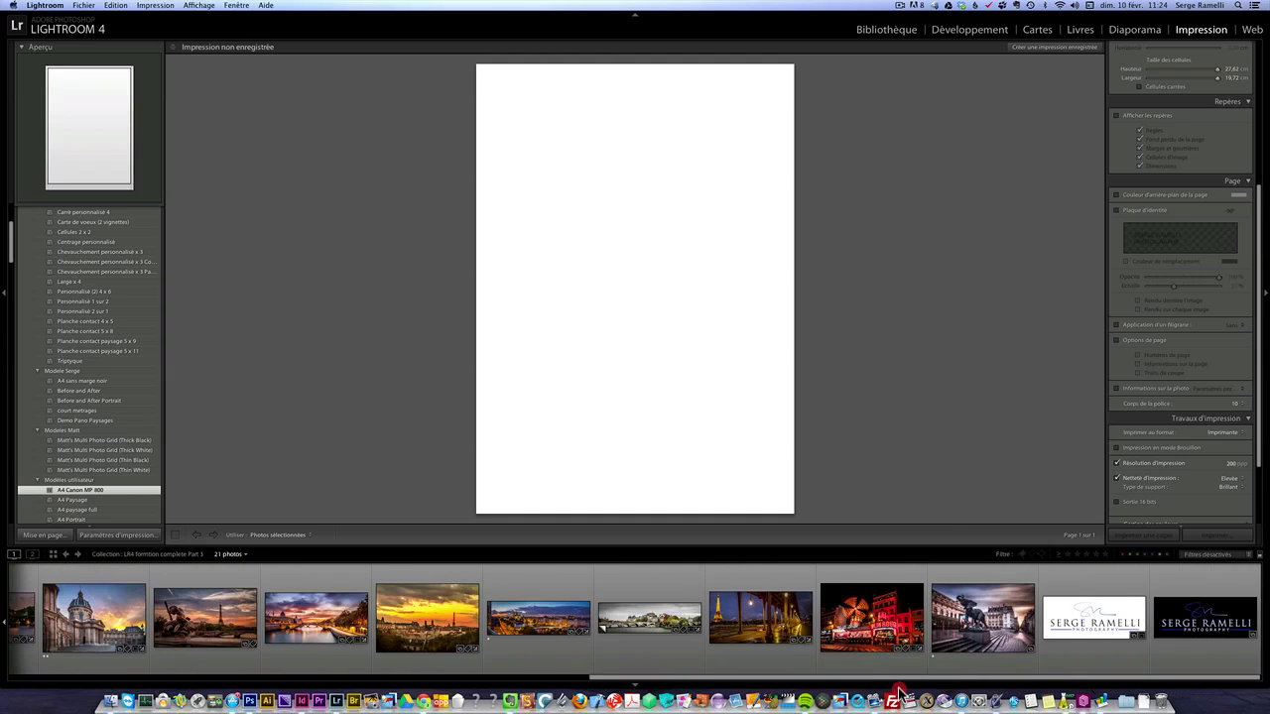
{"action": "scroll", "coordinate": [715, 620], "scroll_direction": "left", "scroll_amount": 3}
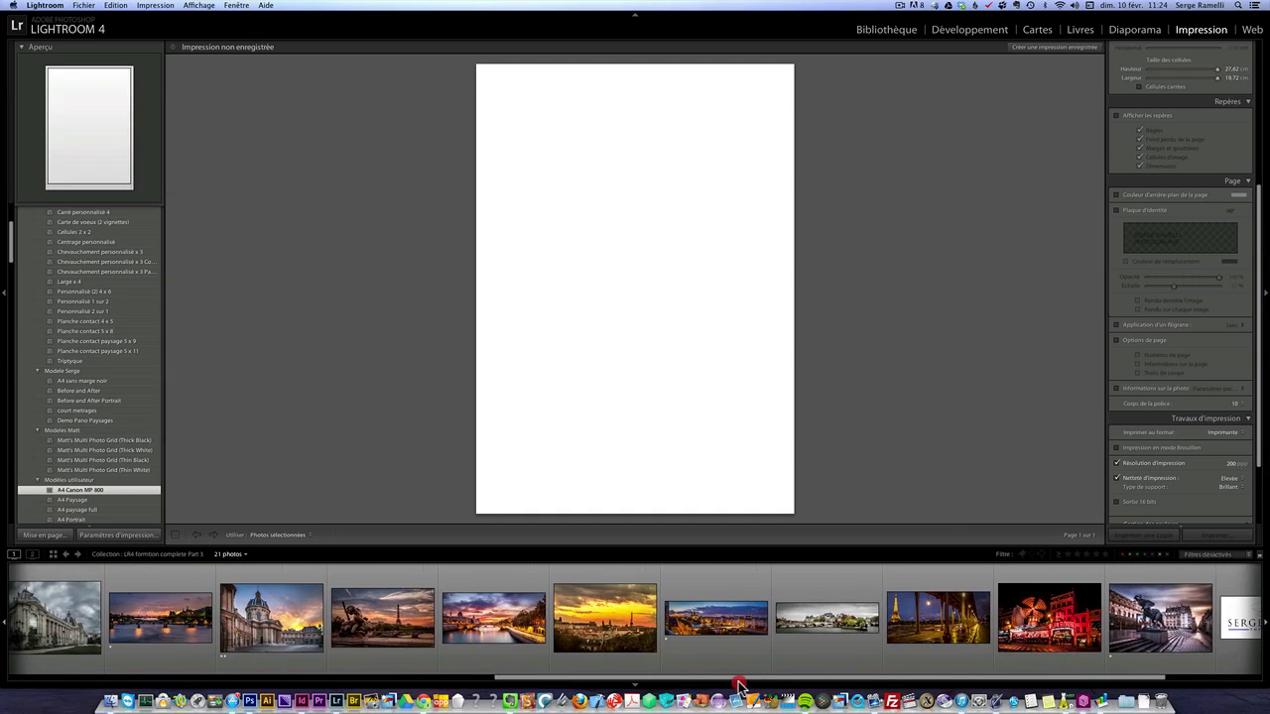
{"action": "left_click", "coordinate": [501, 625]}
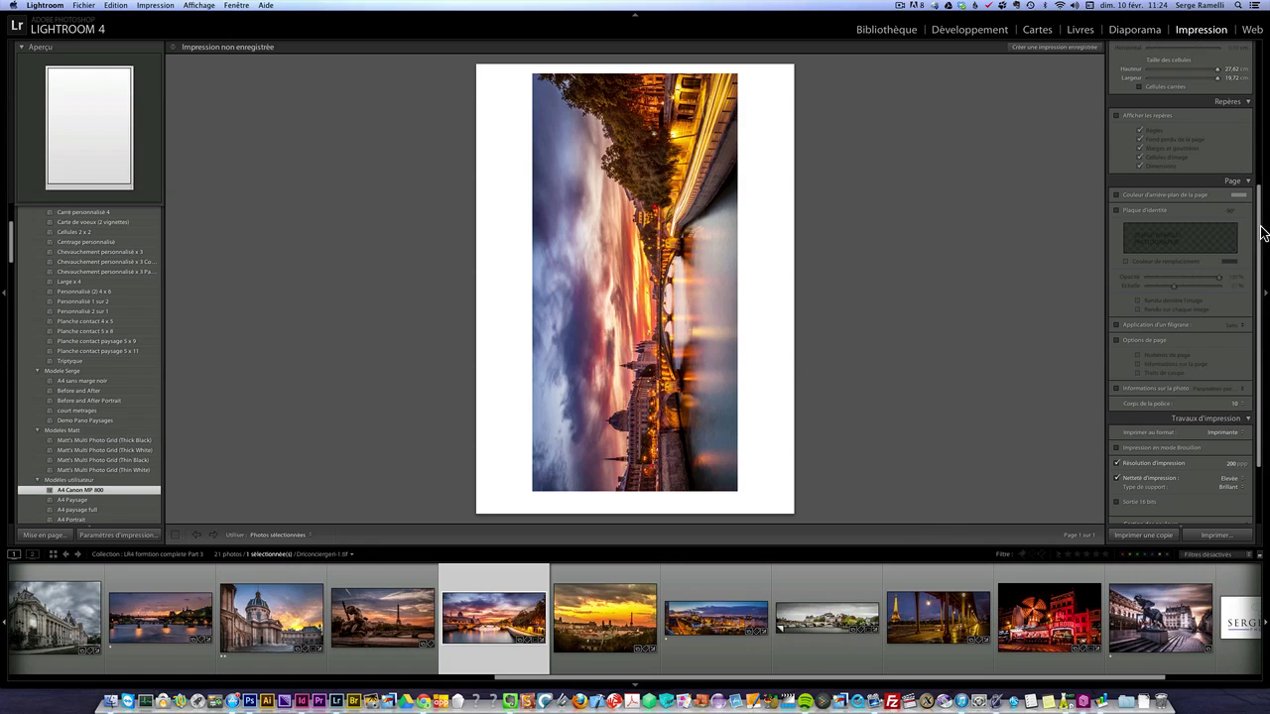
Change the A4 page setup to landscape orientation
{"action": "left_click_drag", "start_coordinate": [1263, 233], "coordinate": [1256, 61]}
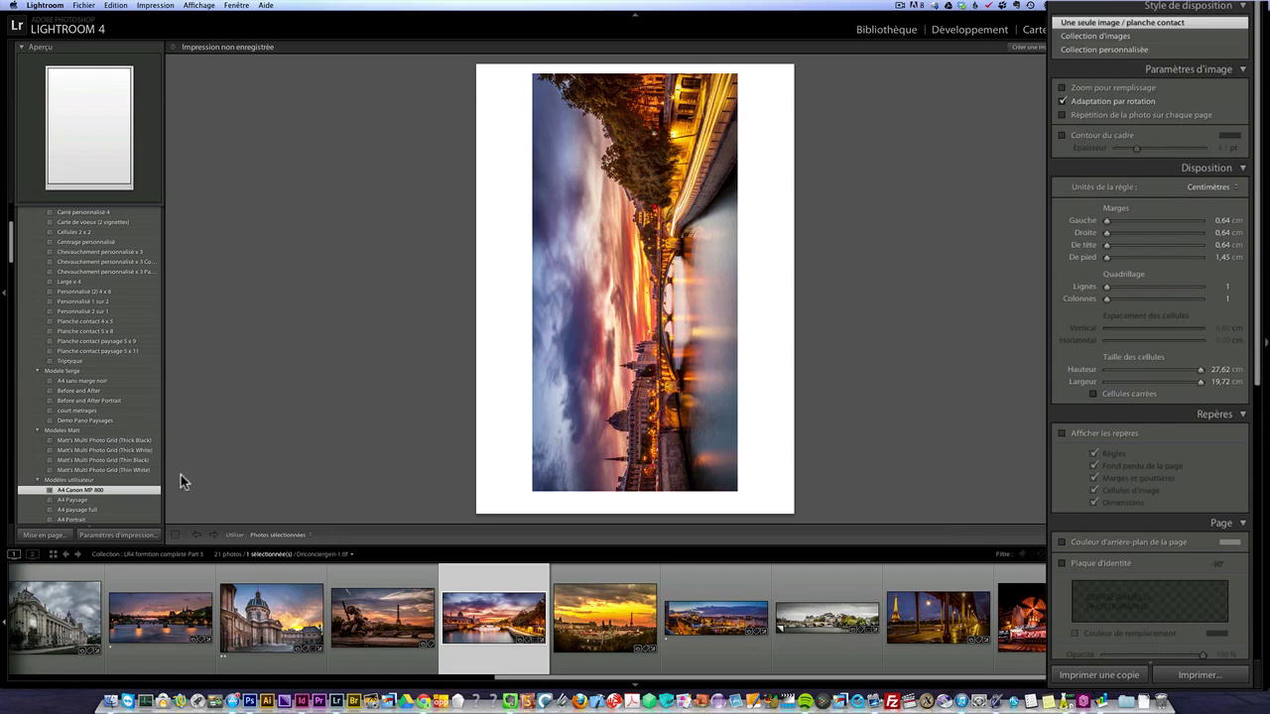
{"action": "left_click", "coordinate": [53, 536]}
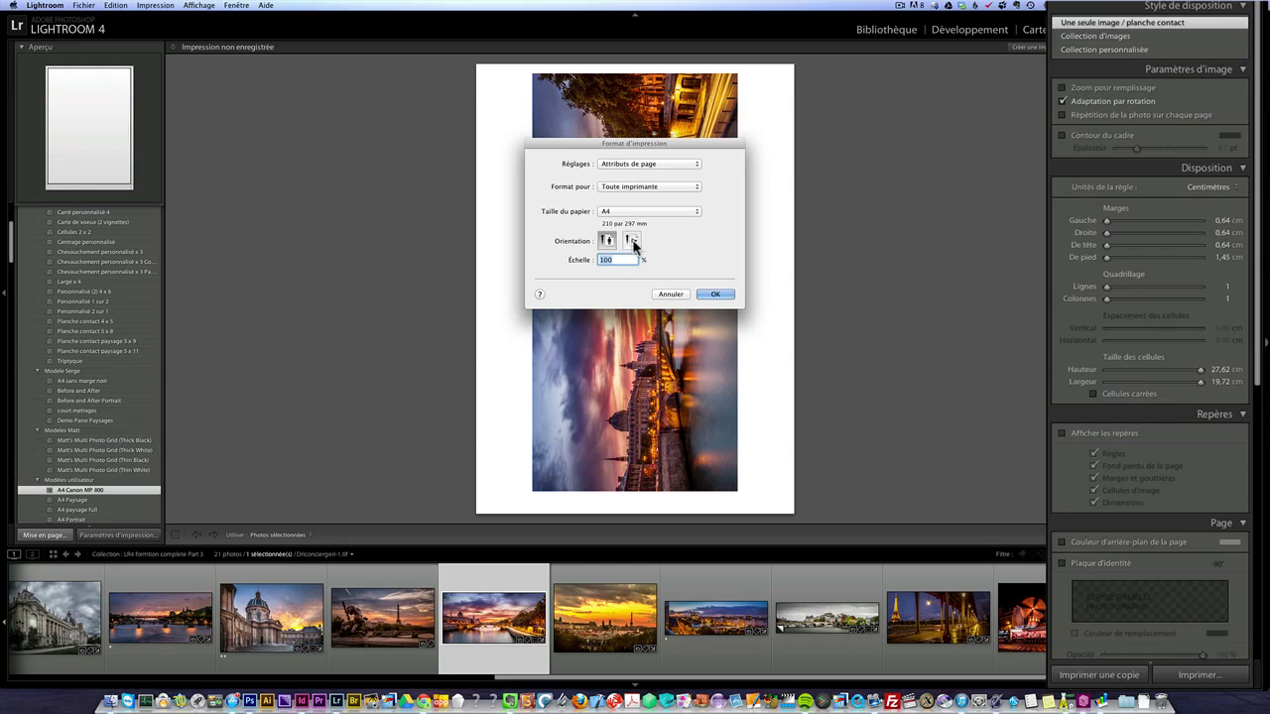
{"action": "left_click", "coordinate": [634, 242]}
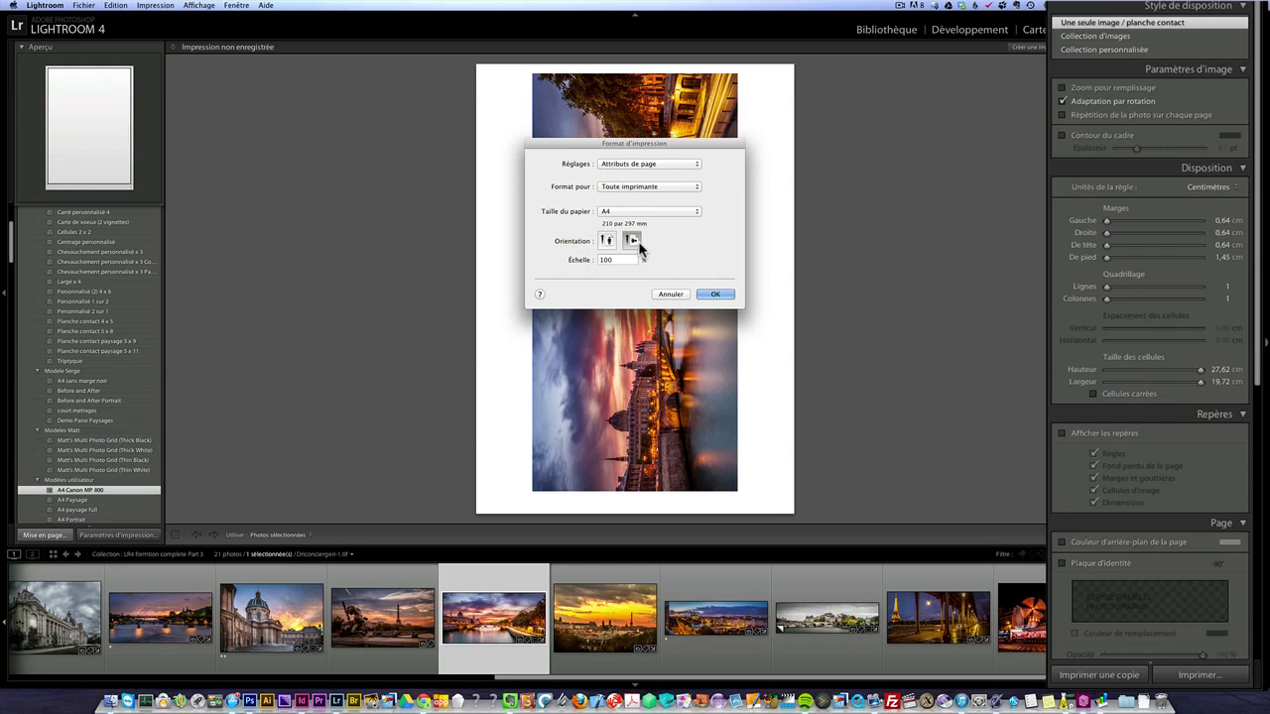
{"action": "left_click", "coordinate": [715, 296]}
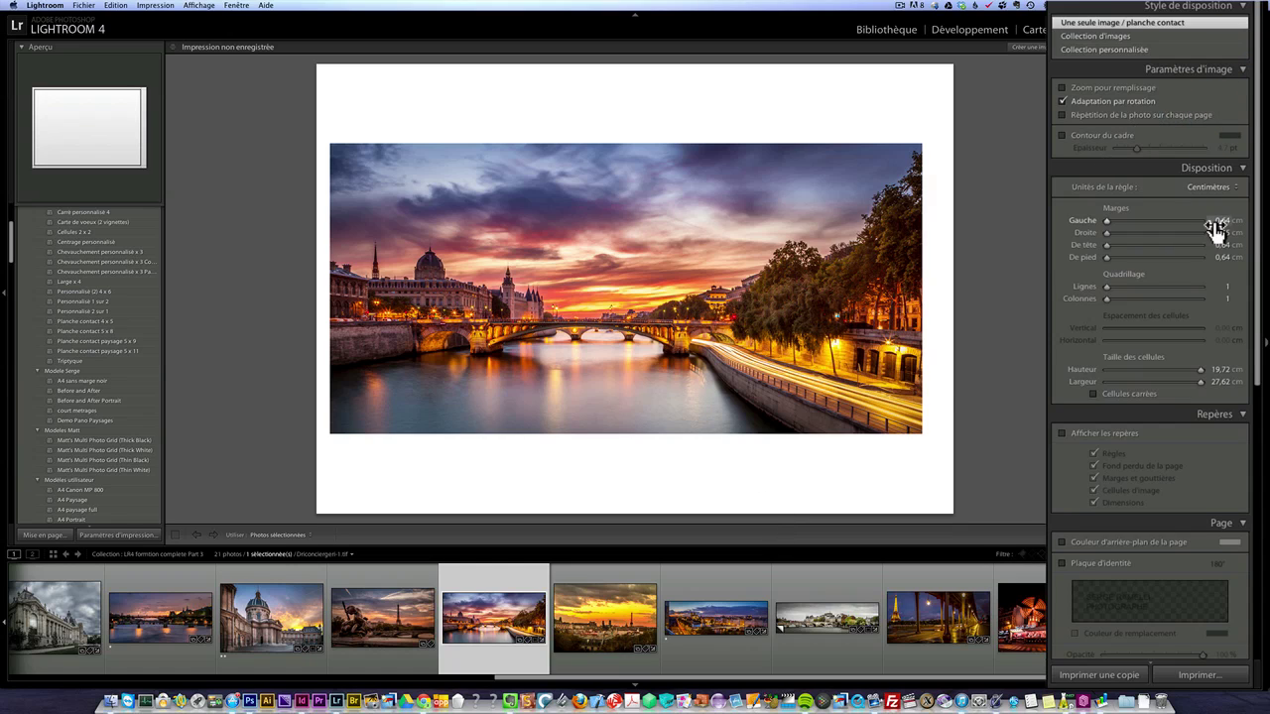
Show the layout guides and increase the page's bottom margin to 2.84 cm
{"action": "left_click", "coordinate": [1110, 437]}
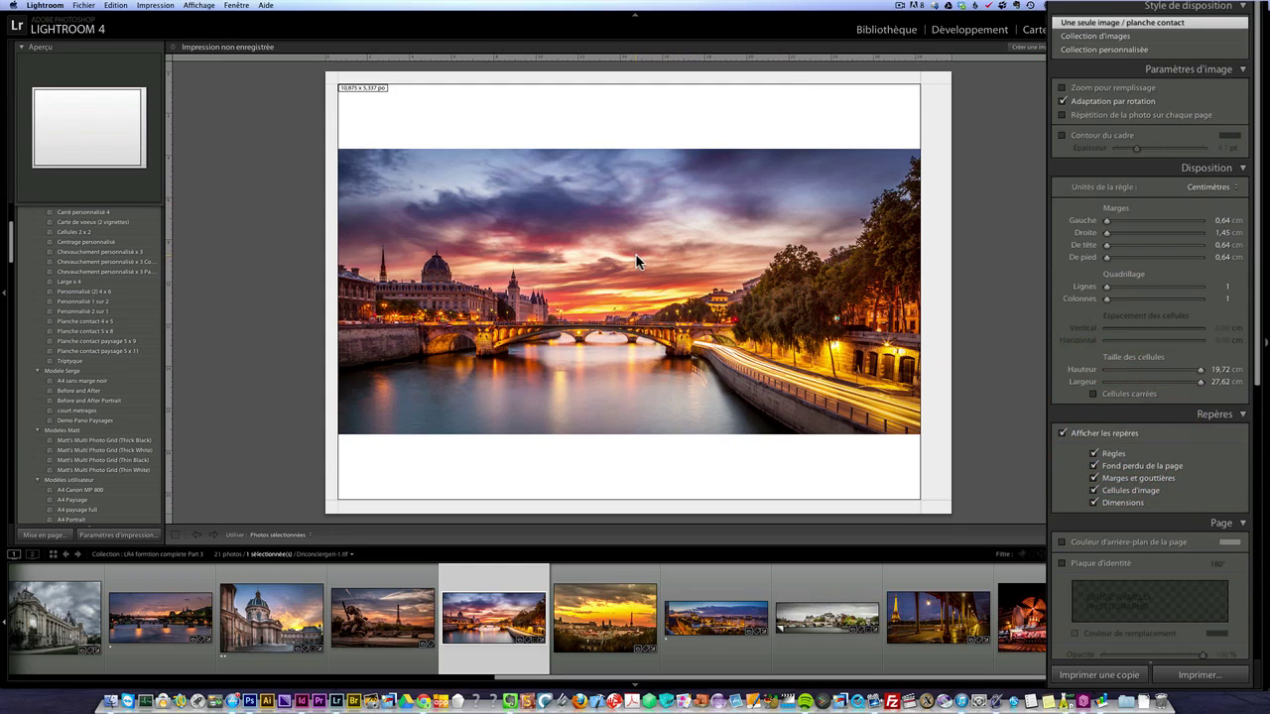
{"action": "left_click", "coordinate": [637, 228]}
{"action": "left_click_drag", "start_coordinate": [934, 500], "coordinate": [887, 467]}
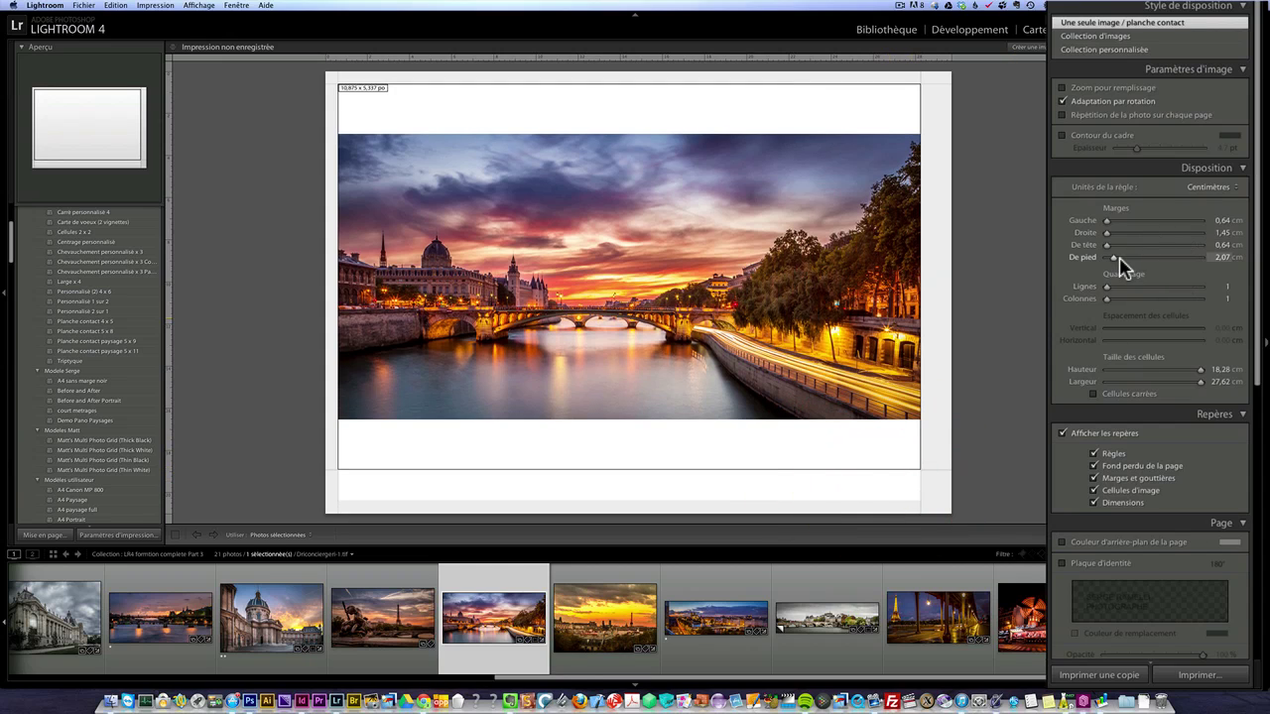
{"action": "left_click_drag", "start_coordinate": [1112, 256], "coordinate": [1119, 257]}
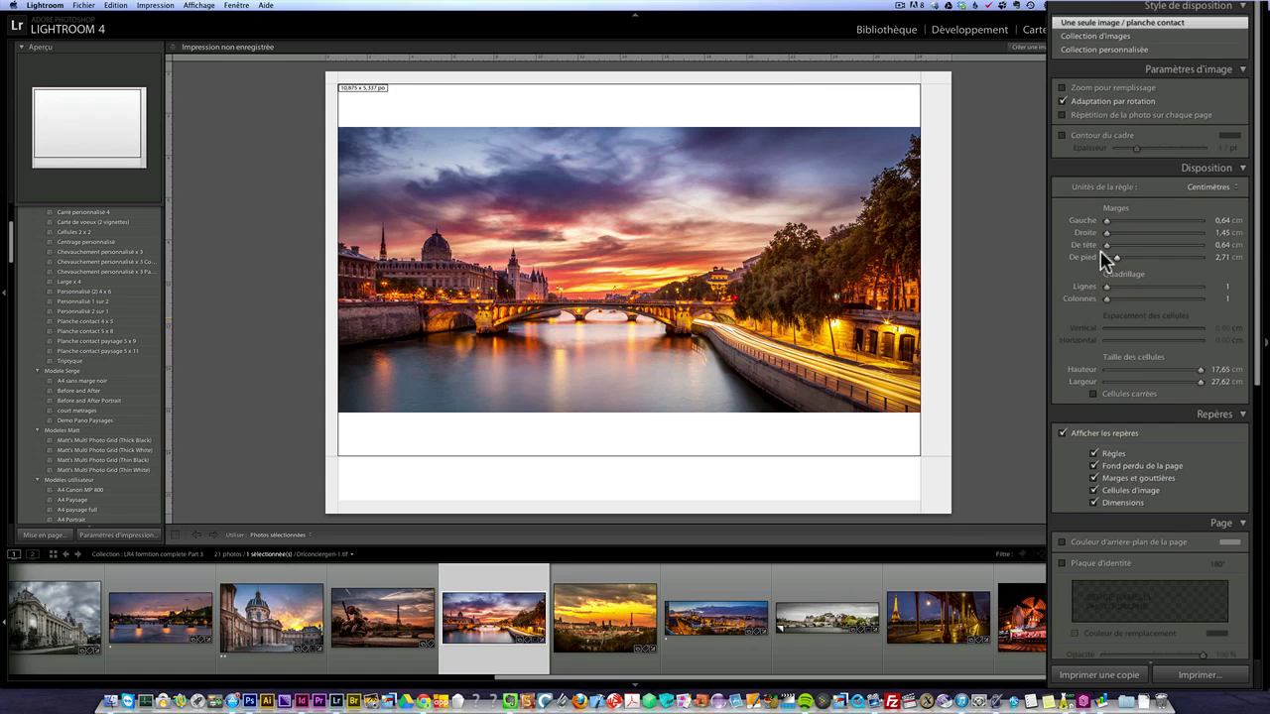
{"action": "left_click_drag", "start_coordinate": [1107, 220], "coordinate": [1114, 261]}
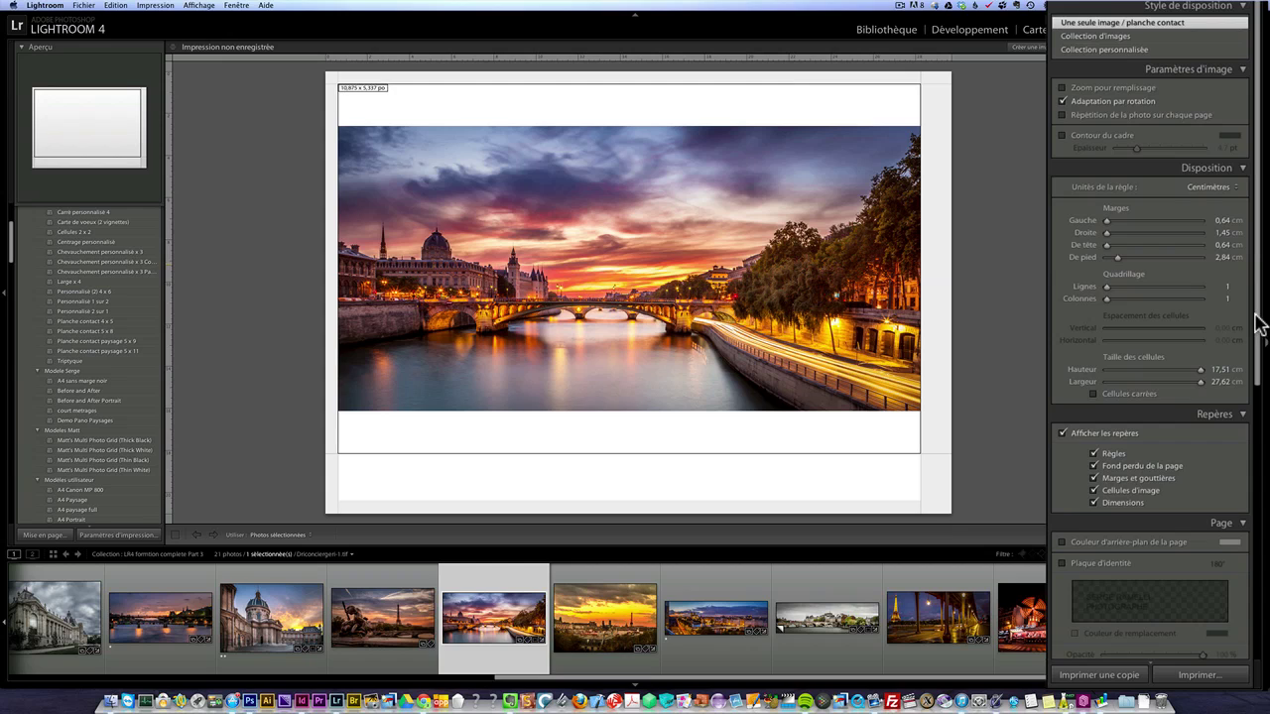
Hide the layout guides on the print page
{"action": "left_click_drag", "start_coordinate": [1259, 325], "coordinate": [1260, 354]}
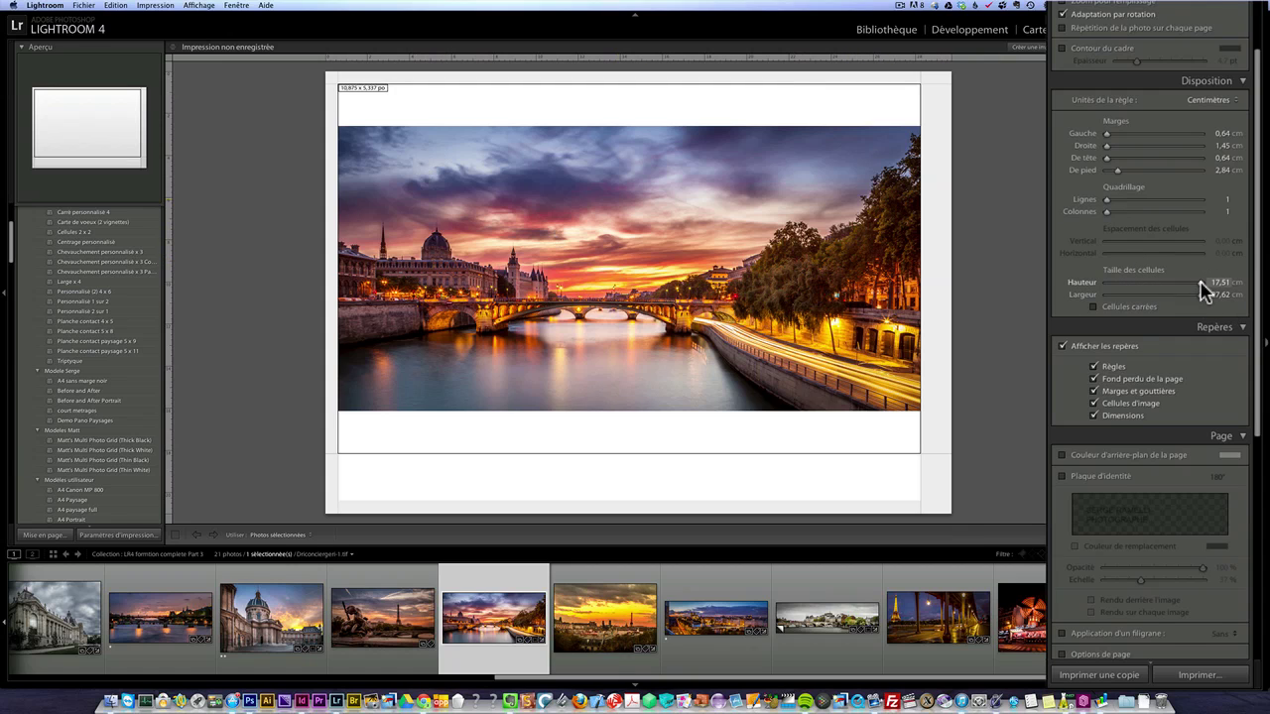
{"action": "left_click_drag", "start_coordinate": [1200, 283], "coordinate": [1237, 285]}
{"action": "scroll", "coordinate": [1260, 315], "scroll_direction": "down", "scroll_amount": 1}
{"action": "scroll", "coordinate": [1260, 316], "scroll_direction": "down", "scroll_amount": 3}
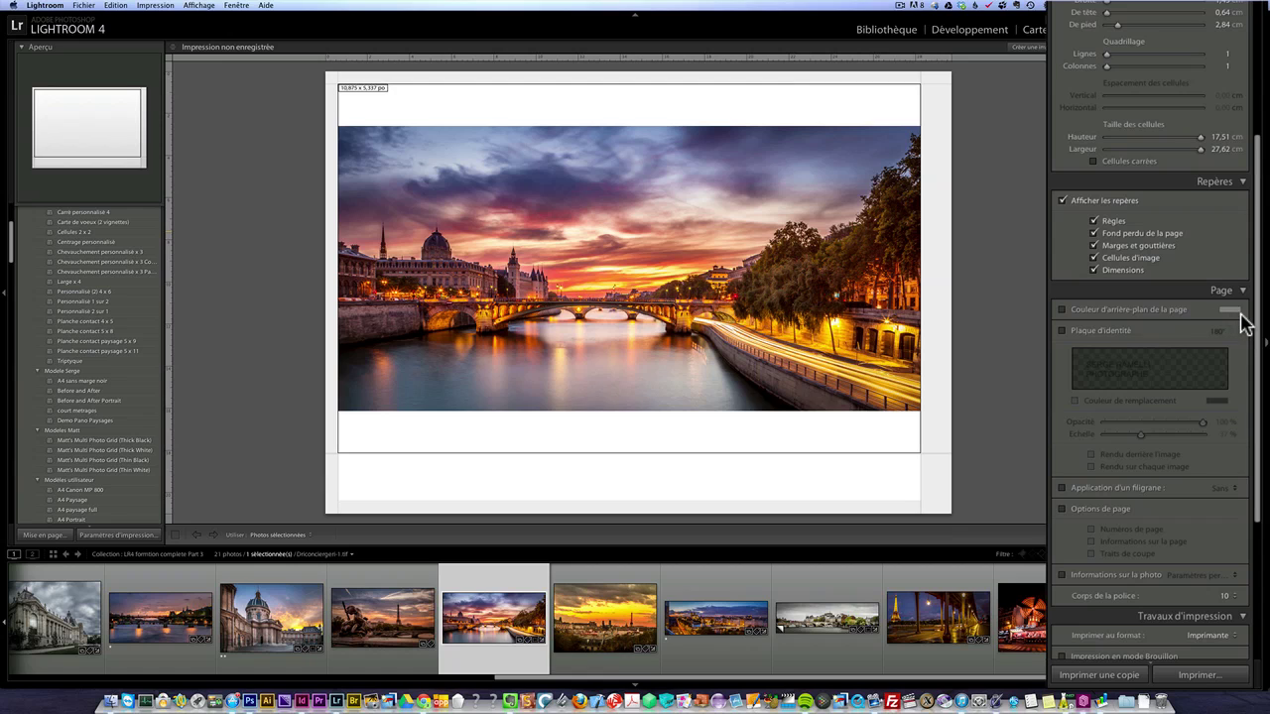
{"action": "left_click", "coordinate": [1092, 204]}
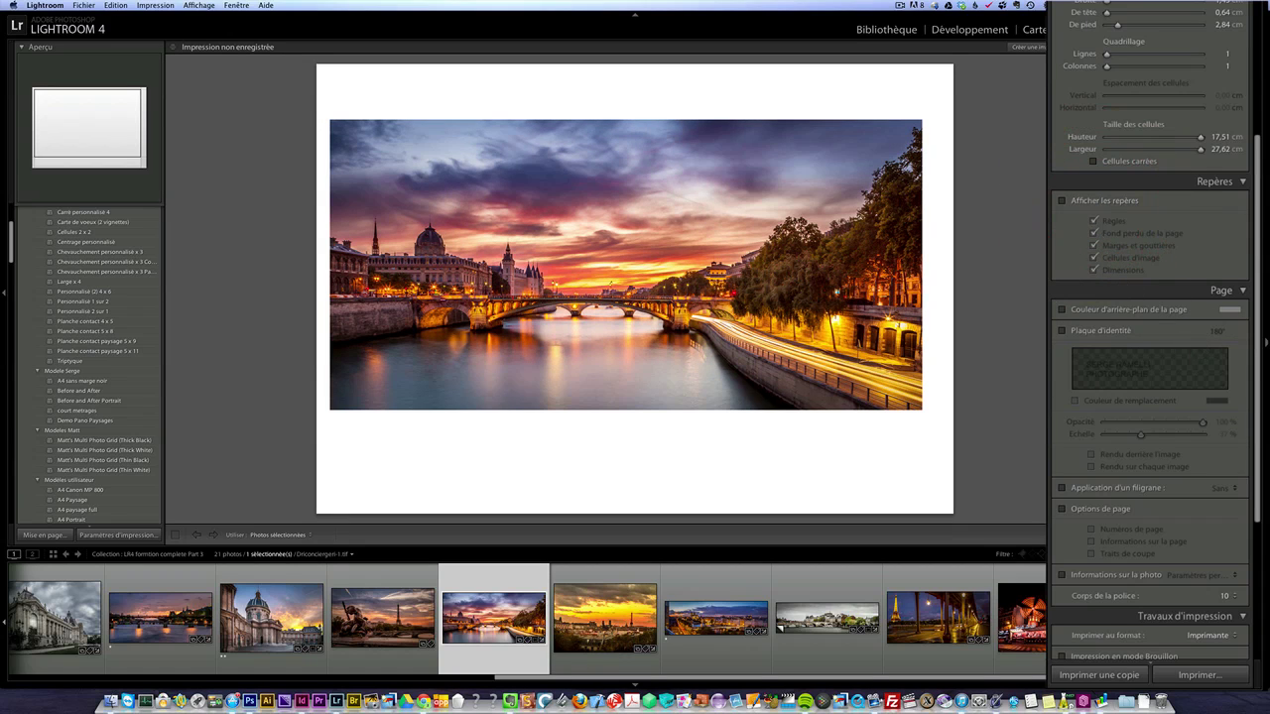
Enable the identity plate on the page and open its text for editing in the identity plate editor
{"action": "scroll", "coordinate": [1258, 375], "scroll_direction": "down", "scroll_amount": 1}
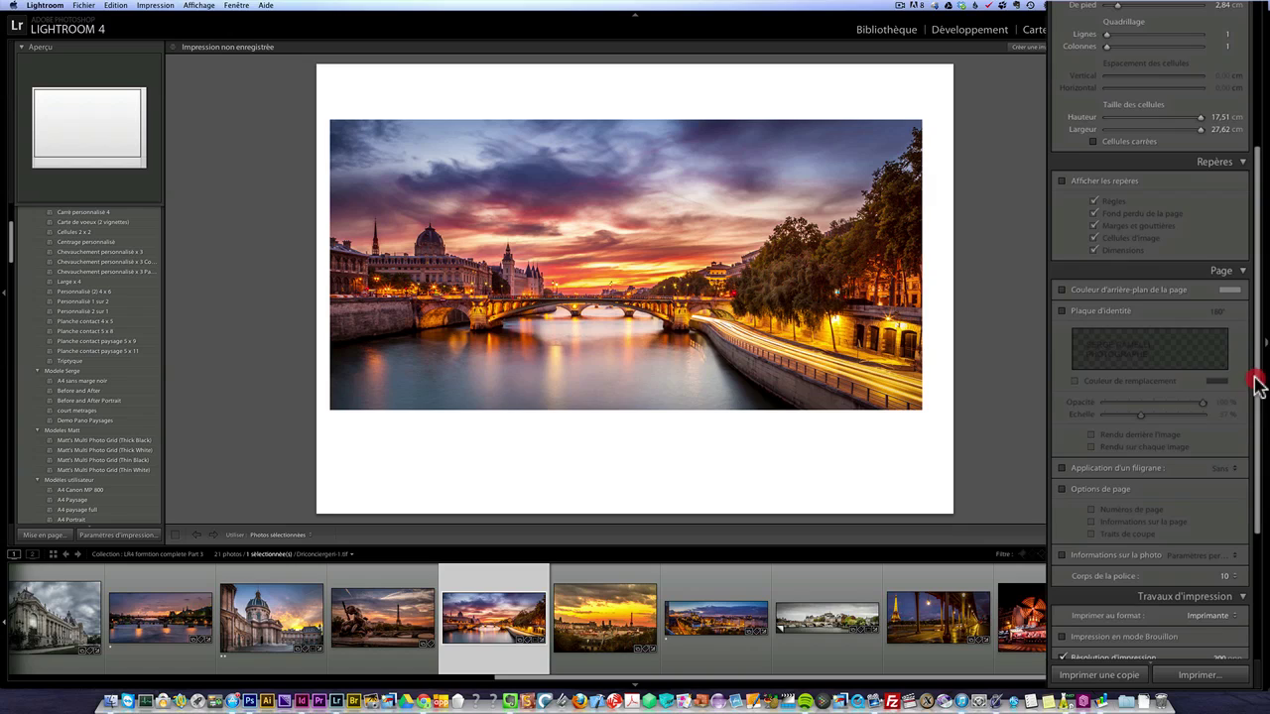
{"action": "left_click", "coordinate": [1104, 315]}
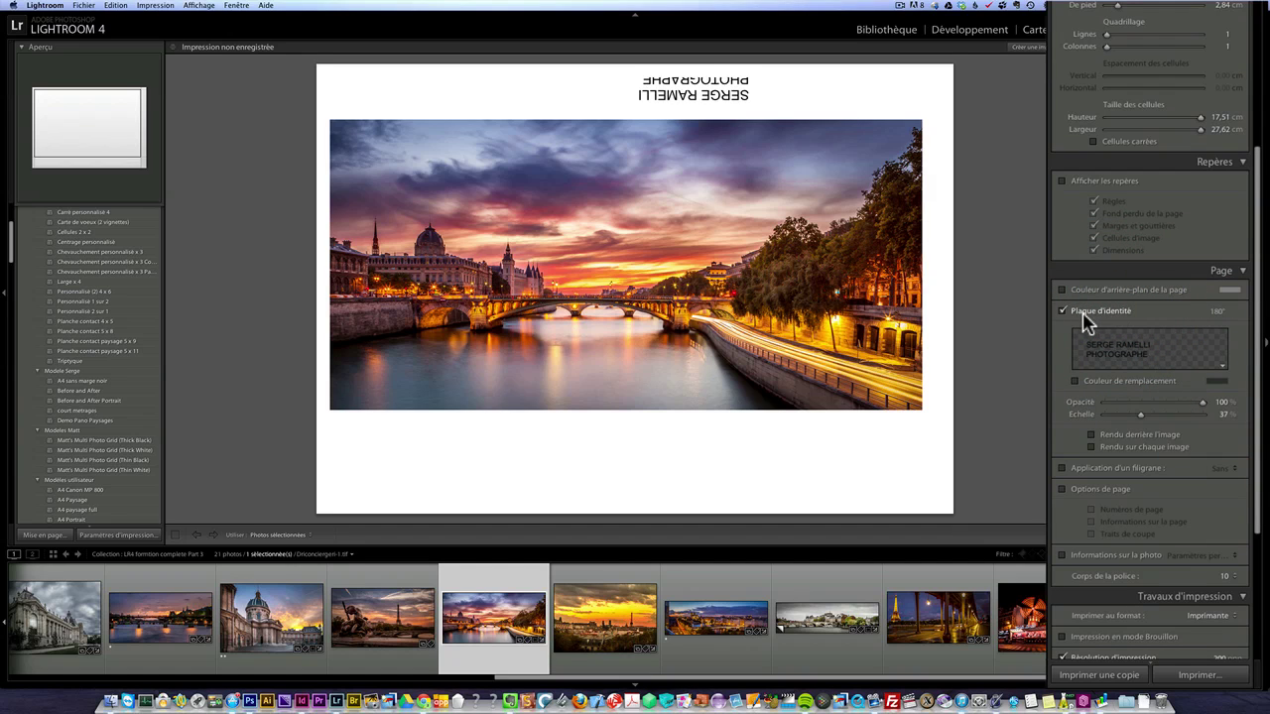
{"action": "left_click", "coordinate": [1227, 374]}
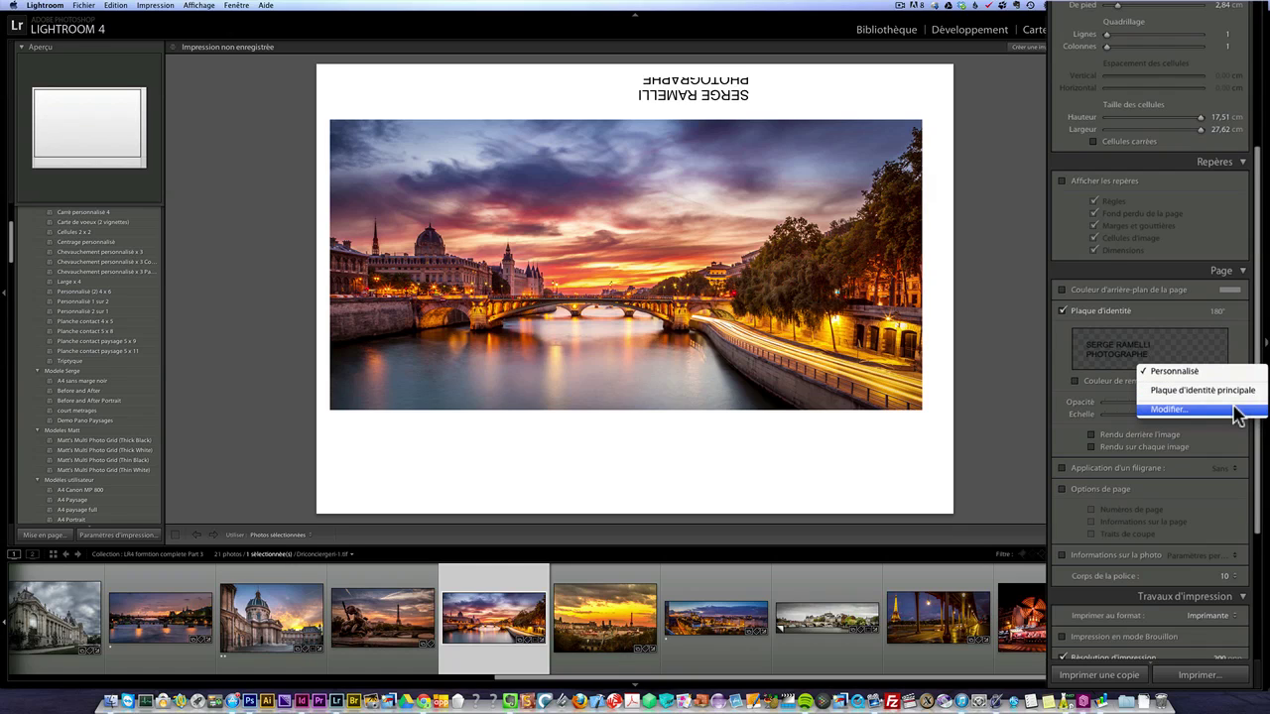
{"action": "left_click", "coordinate": [1235, 410]}
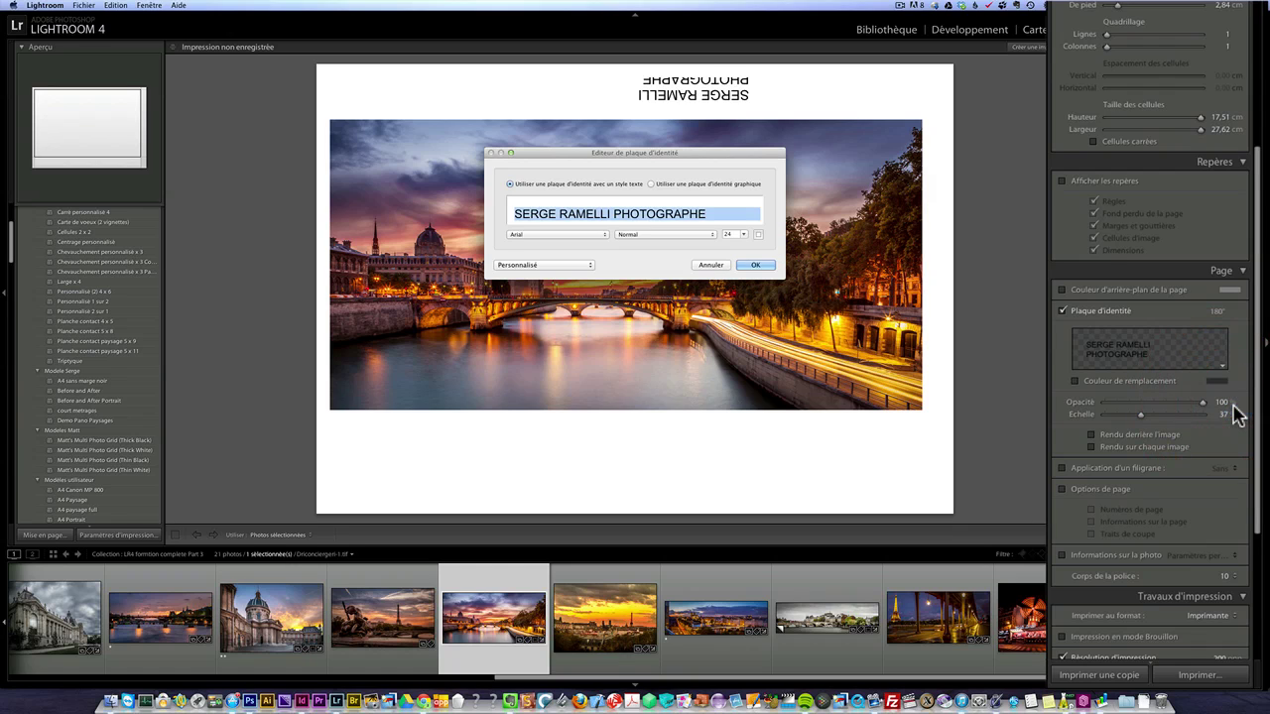
Try the Stencil Std font on the entire identity plate text
{"action": "left_click", "coordinate": [641, 211]}
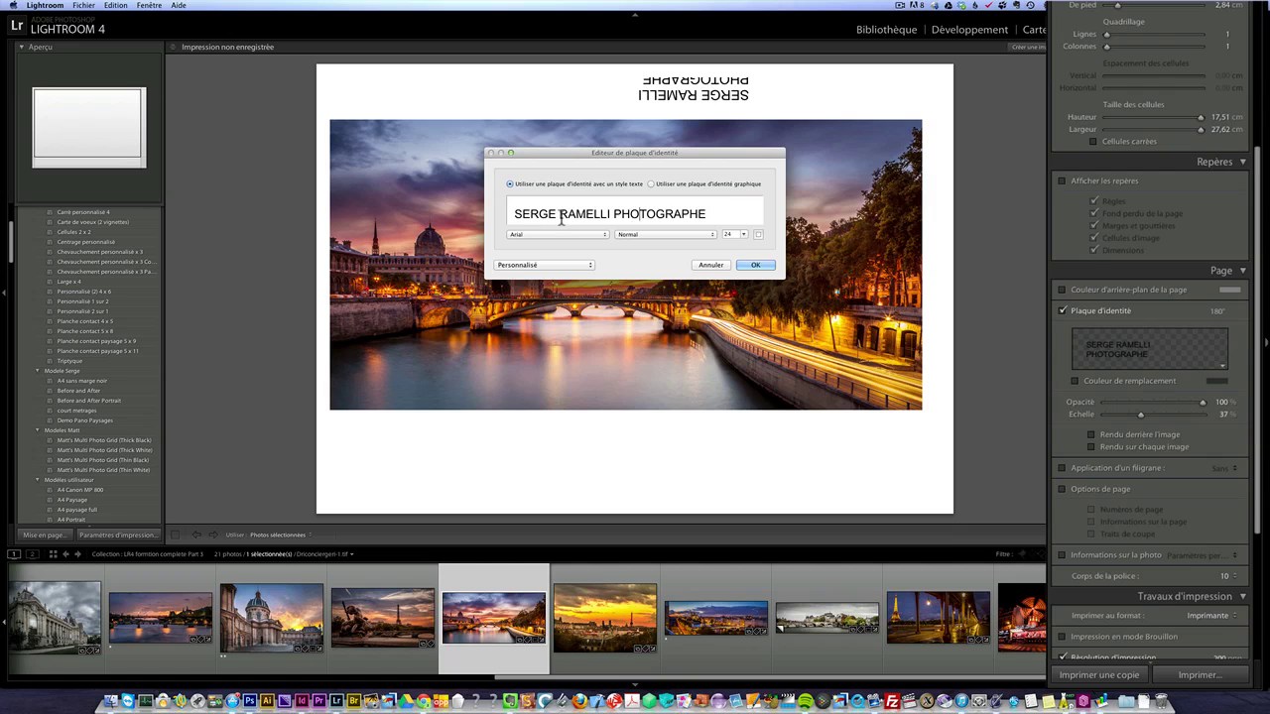
{"action": "left_click_drag", "start_coordinate": [716, 214], "coordinate": [504, 213]}
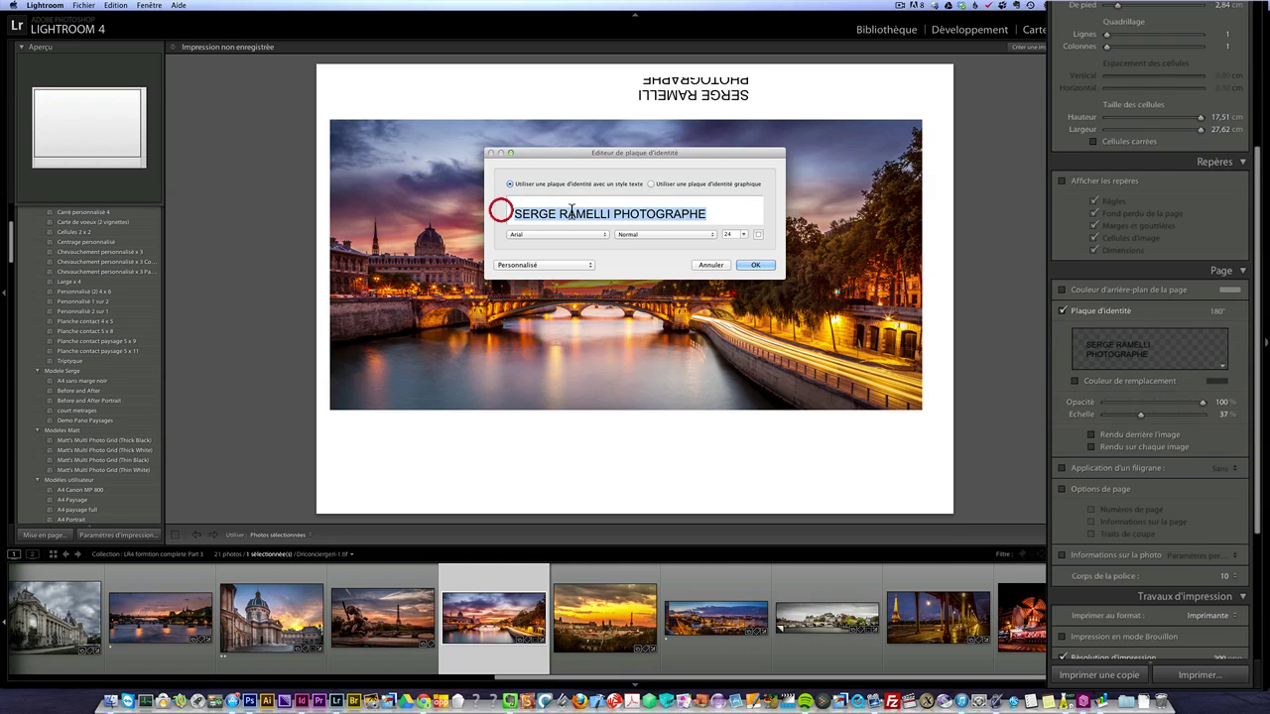
{"action": "left_click", "coordinate": [600, 234]}
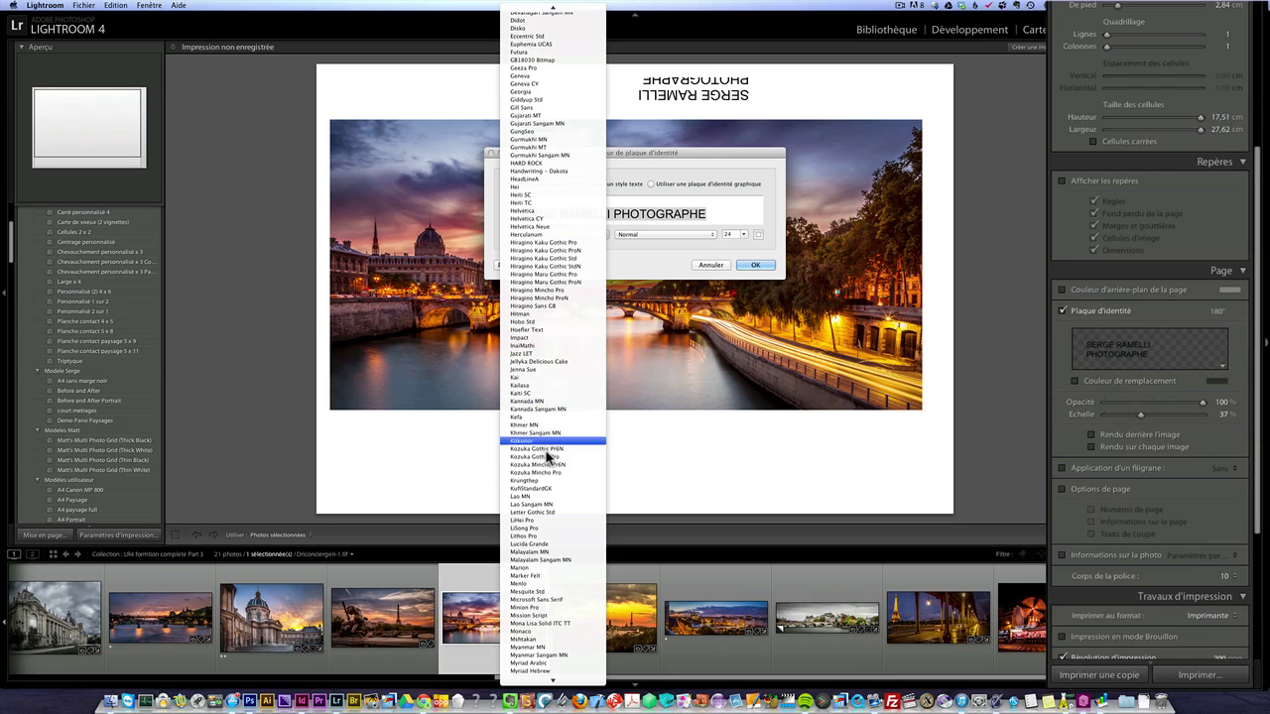
{"action": "scroll", "coordinate": [547, 564], "scroll_direction": "down", "scroll_amount": 10}
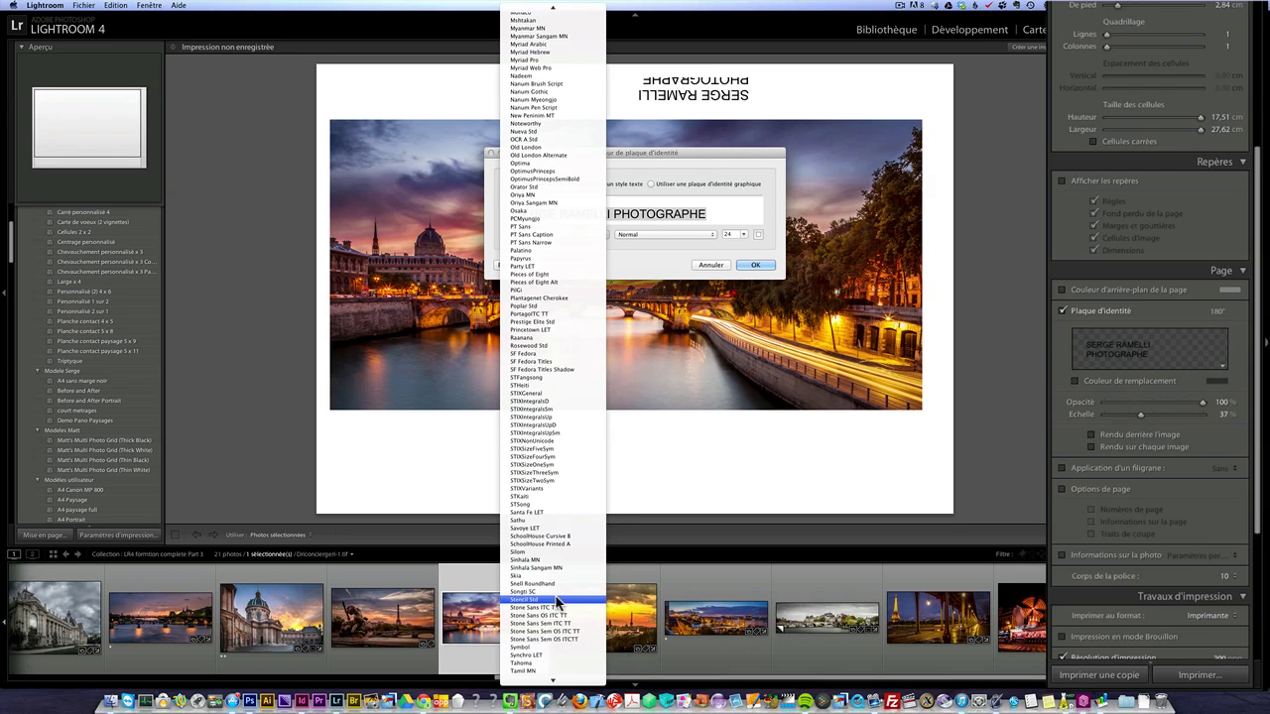
{"action": "left_click", "coordinate": [557, 600]}
Try a plain sans-serif font on the identity plate text
{"action": "left_click", "coordinate": [599, 232]}
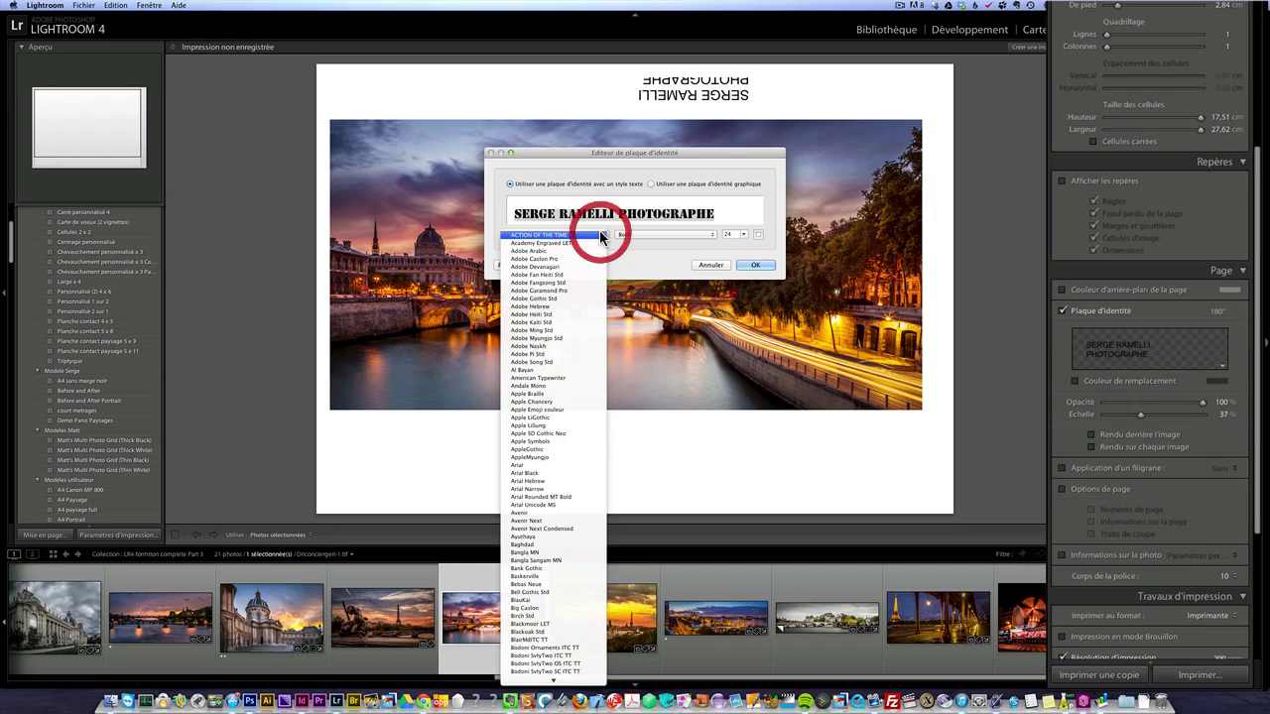
{"action": "scroll", "coordinate": [567, 476], "scroll_direction": "up", "scroll_amount": 10}
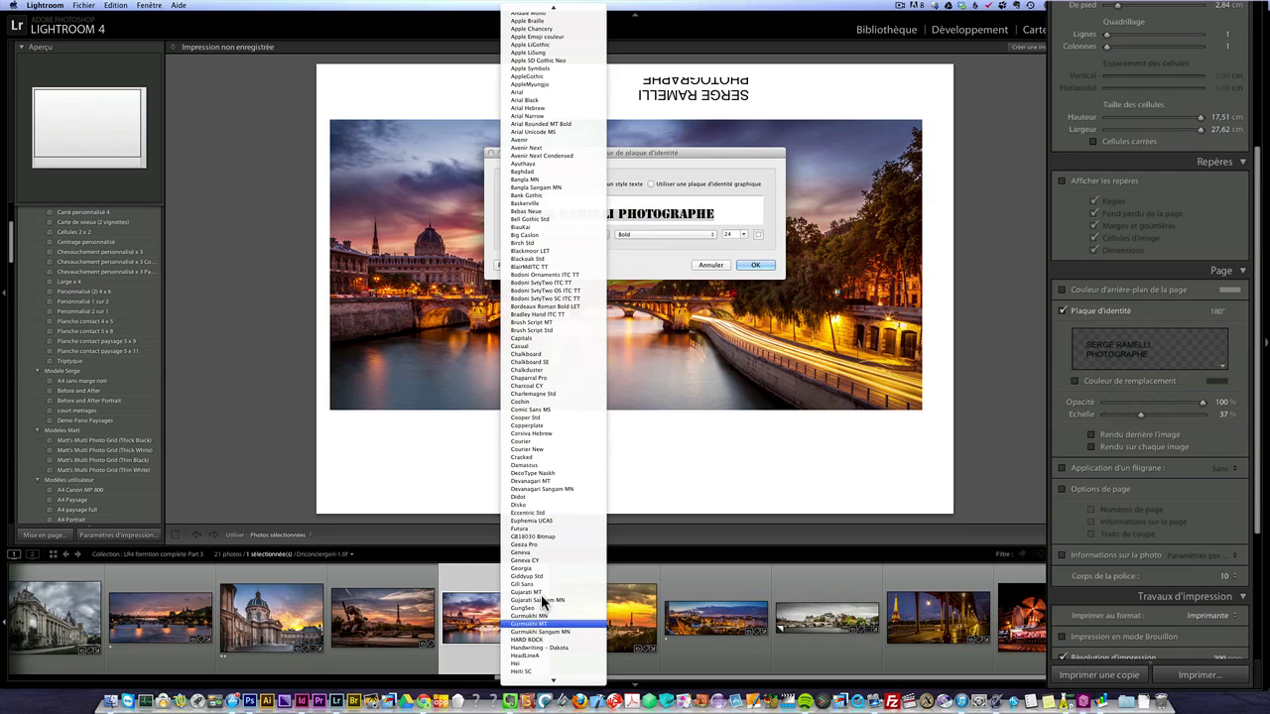
{"action": "scroll", "coordinate": [557, 627], "scroll_direction": "down", "scroll_amount": 10}
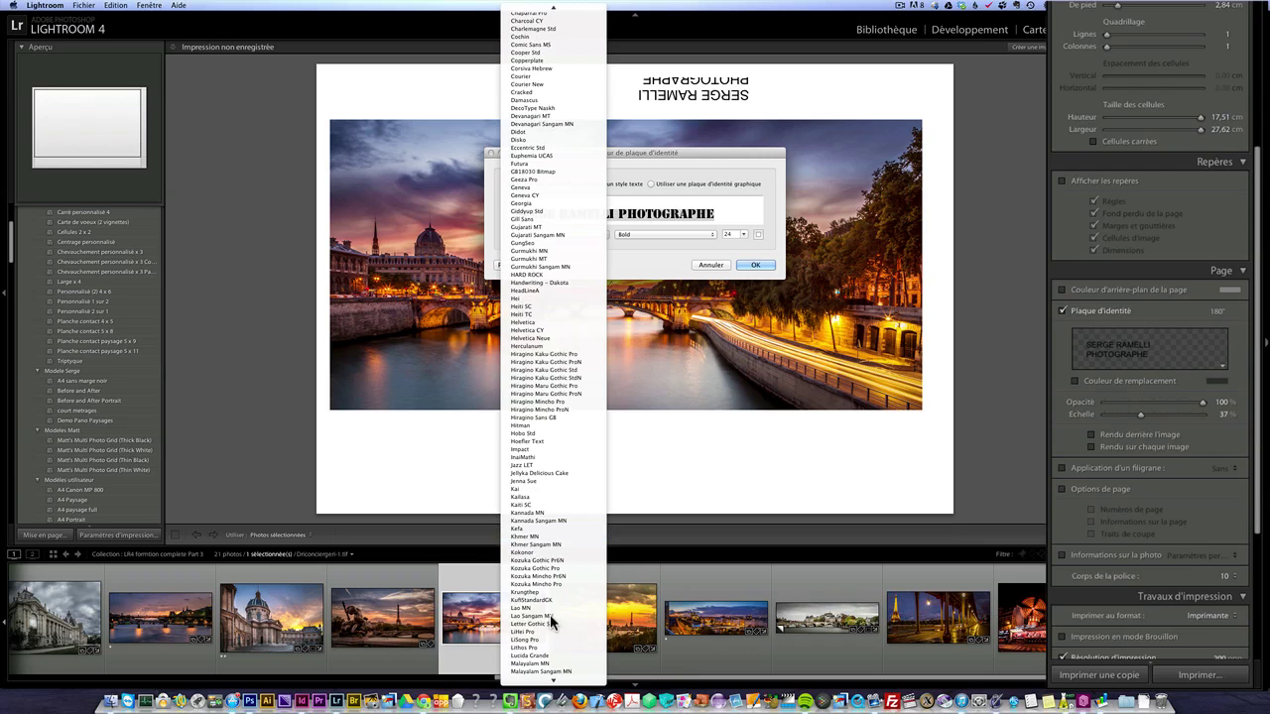
{"action": "left_click", "coordinate": [555, 650]}
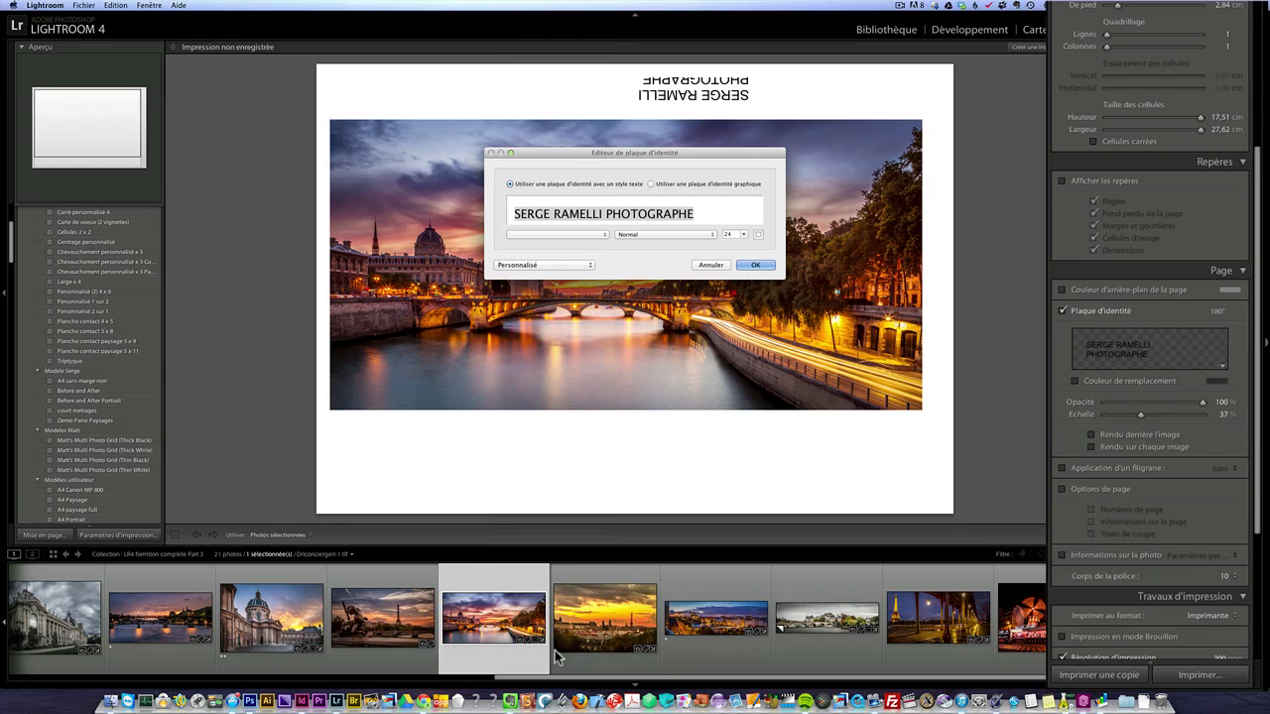
Set the entire identity plate text in the Trajan Pro font
{"action": "left_click", "coordinate": [643, 212]}
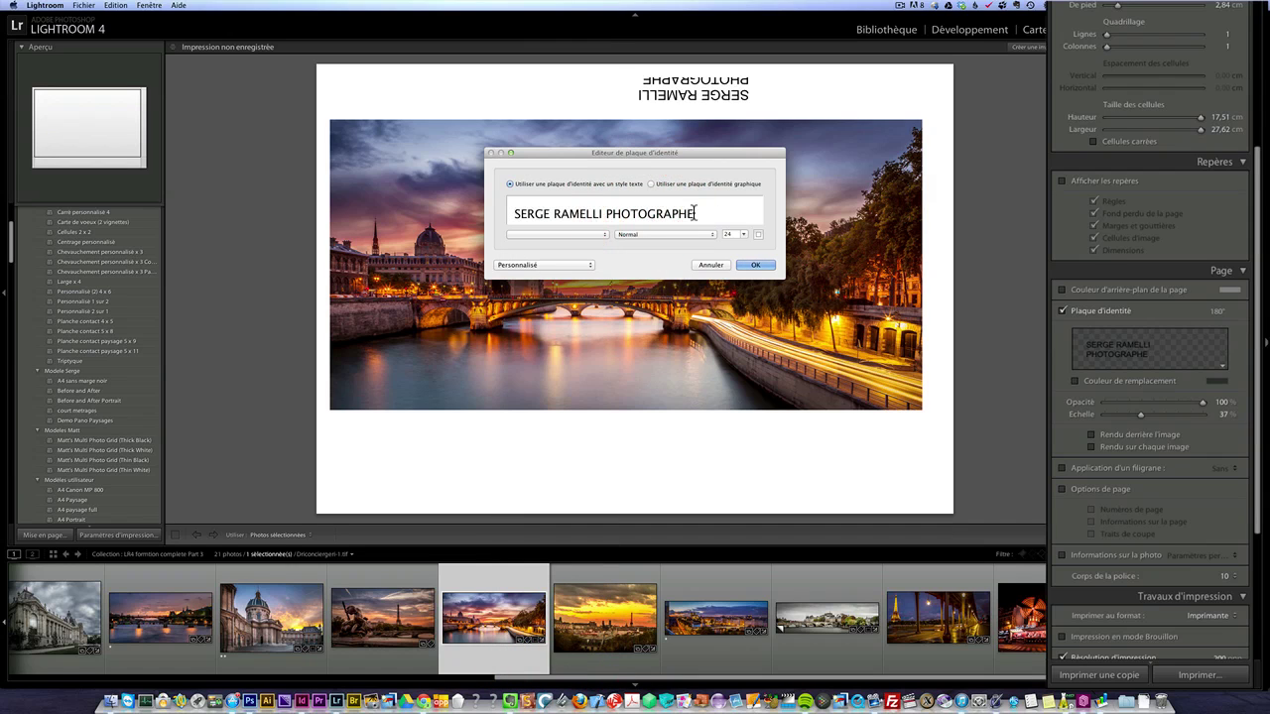
{"action": "left_click_drag", "start_coordinate": [703, 212], "coordinate": [510, 233]}
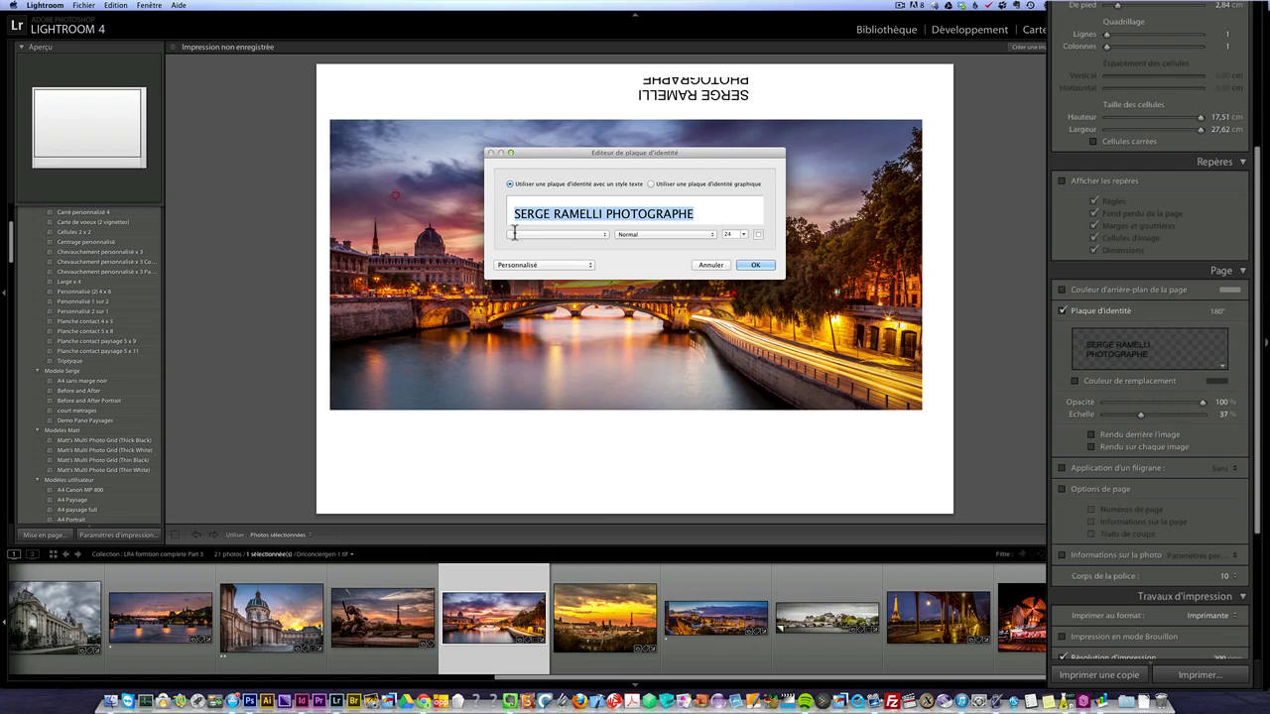
{"action": "left_click", "coordinate": [596, 234]}
{"action": "scroll", "coordinate": [557, 377], "scroll_direction": "down", "scroll_amount": 10}
{"action": "scroll", "coordinate": [552, 400], "scroll_direction": "down", "scroll_amount": 10}
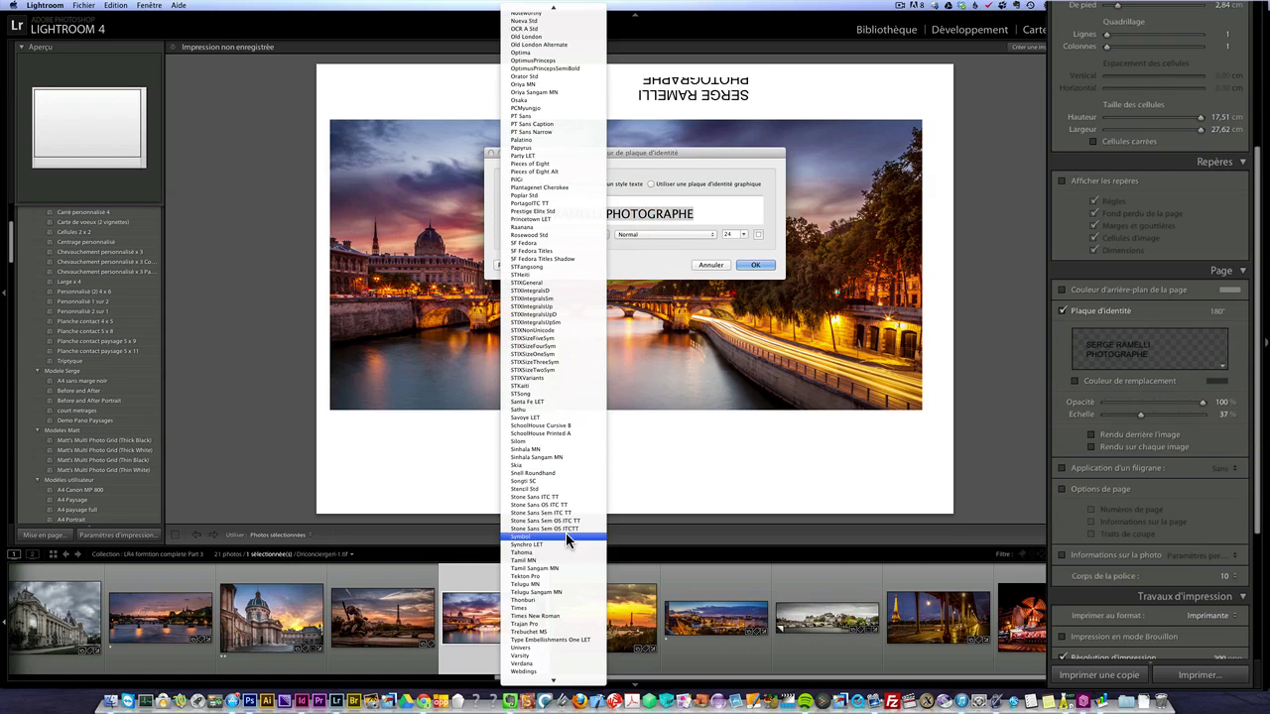
{"action": "left_click", "coordinate": [563, 624]}
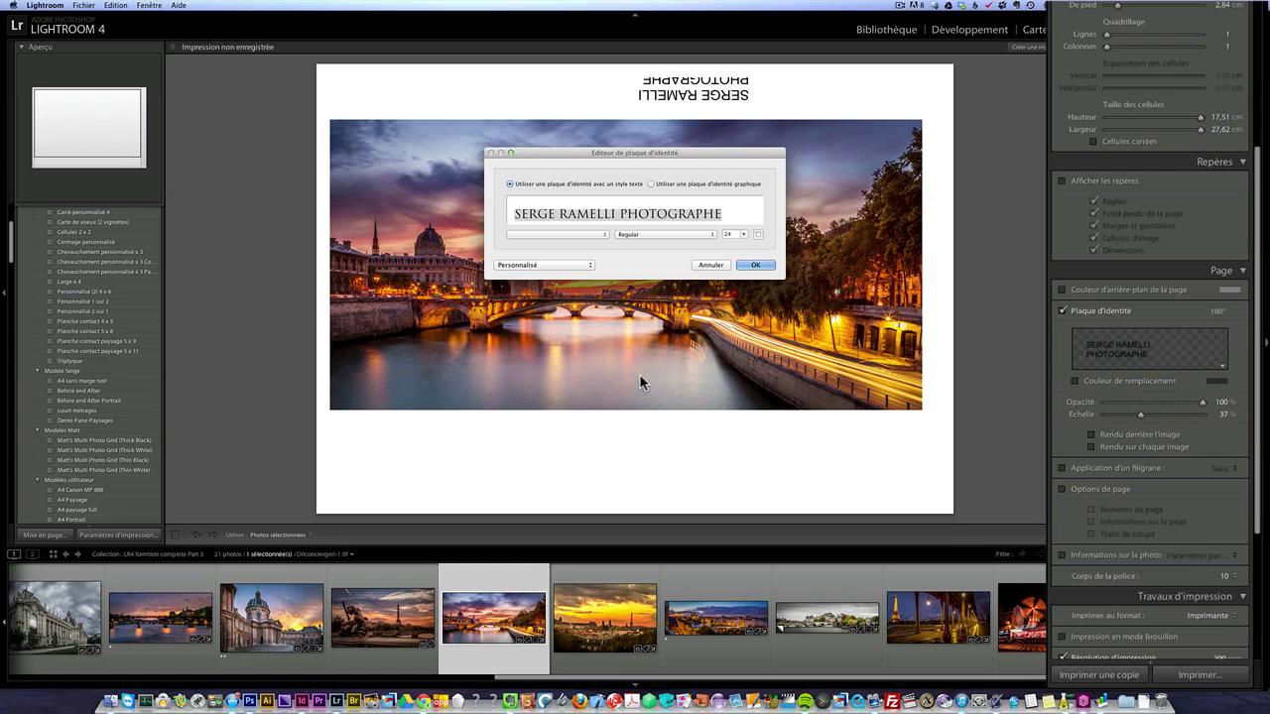
Colour only the word PHOTOGRAPHE in the identity plate text red
{"action": "left_click", "coordinate": [636, 209]}
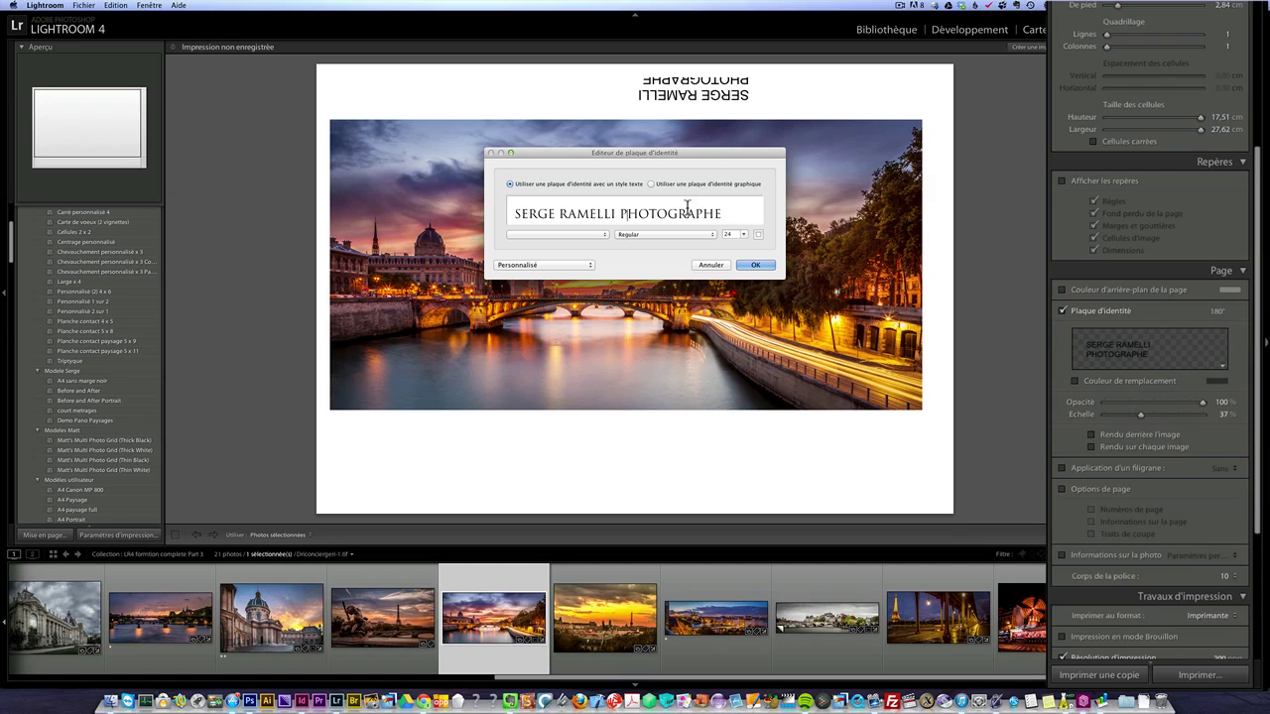
{"action": "left_click_drag", "start_coordinate": [621, 213], "coordinate": [729, 211]}
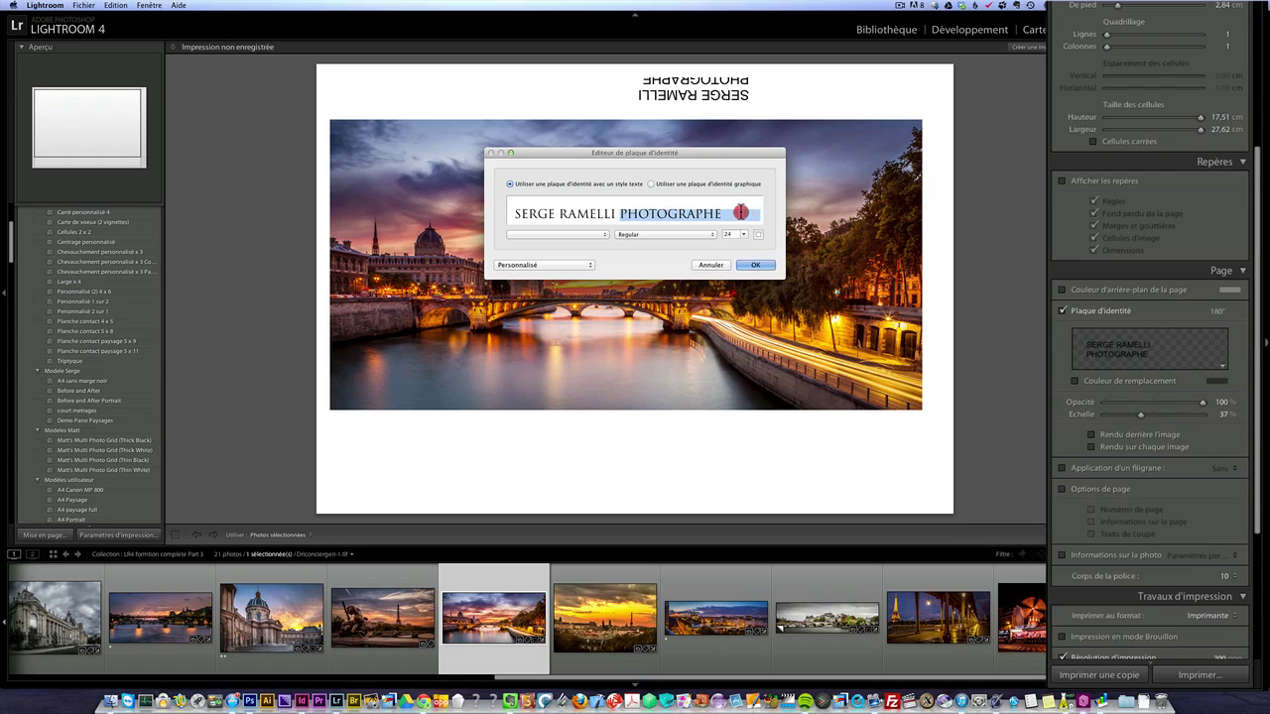
{"action": "left_click", "coordinate": [614, 234]}
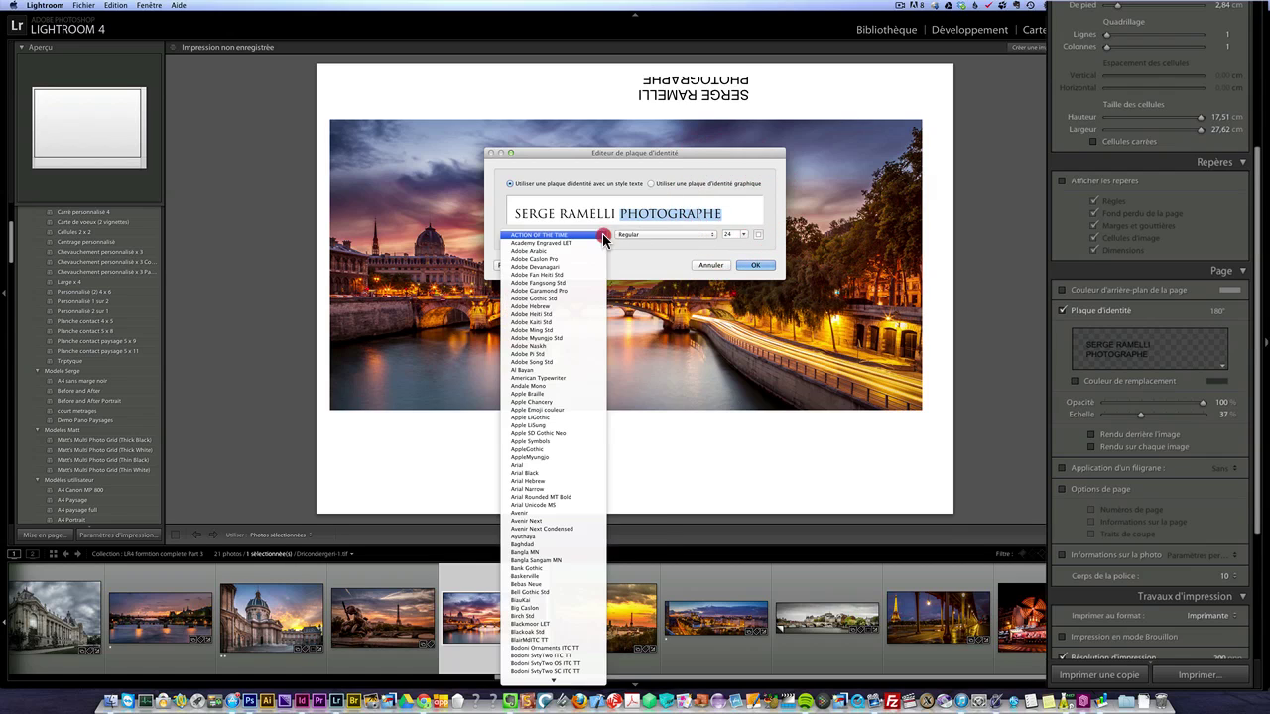
{"action": "left_click", "coordinate": [607, 230]}
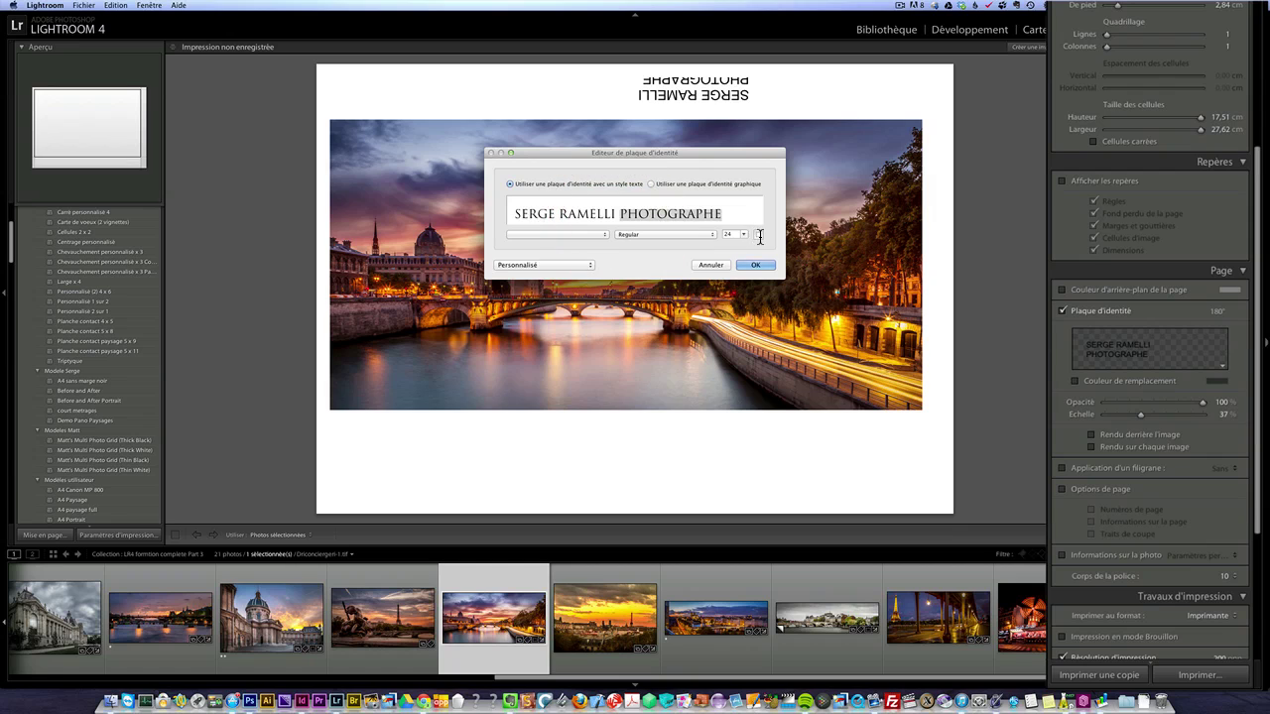
{"action": "left_click", "coordinate": [758, 234]}
{"action": "left_click_drag", "start_coordinate": [462, 261], "coordinate": [498, 264]}
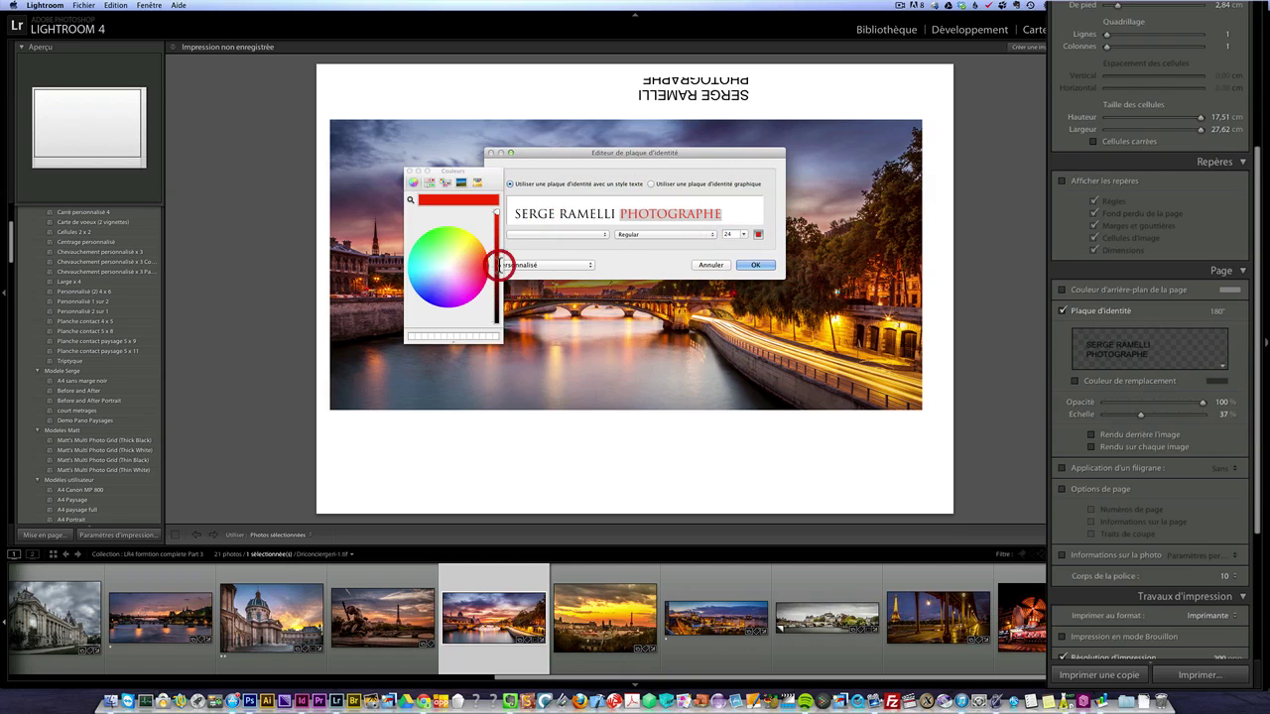
Move the recoloured identity plate below the photo with no rotation and enlarge it to 57% scale
{"action": "left_click", "coordinate": [754, 265]}
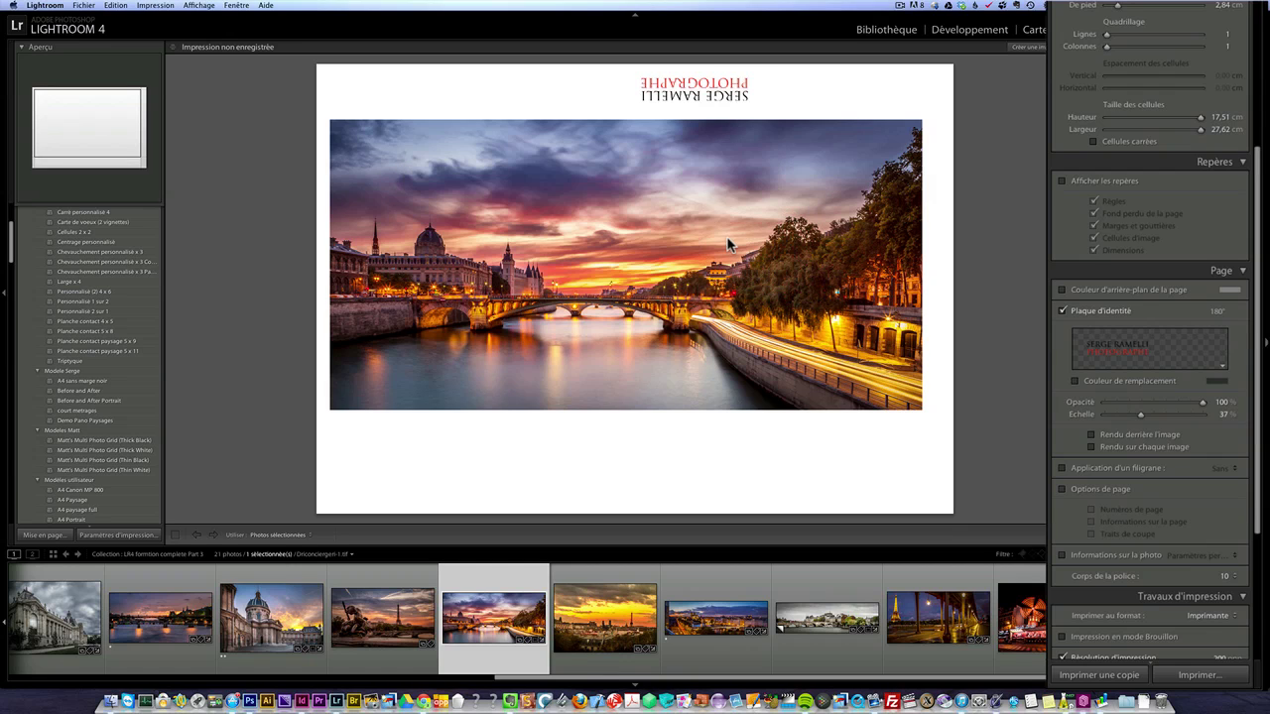
{"action": "left_click_drag", "start_coordinate": [703, 83], "coordinate": [657, 450]}
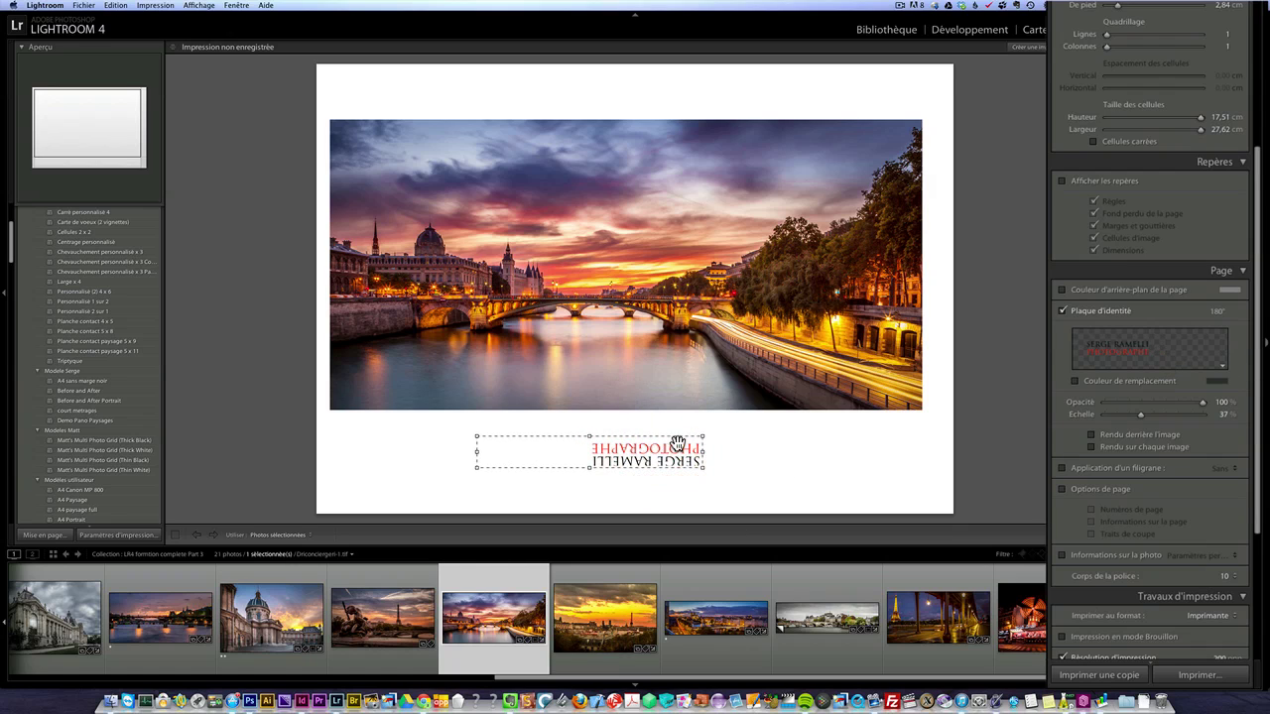
{"action": "left_click", "coordinate": [1219, 316]}
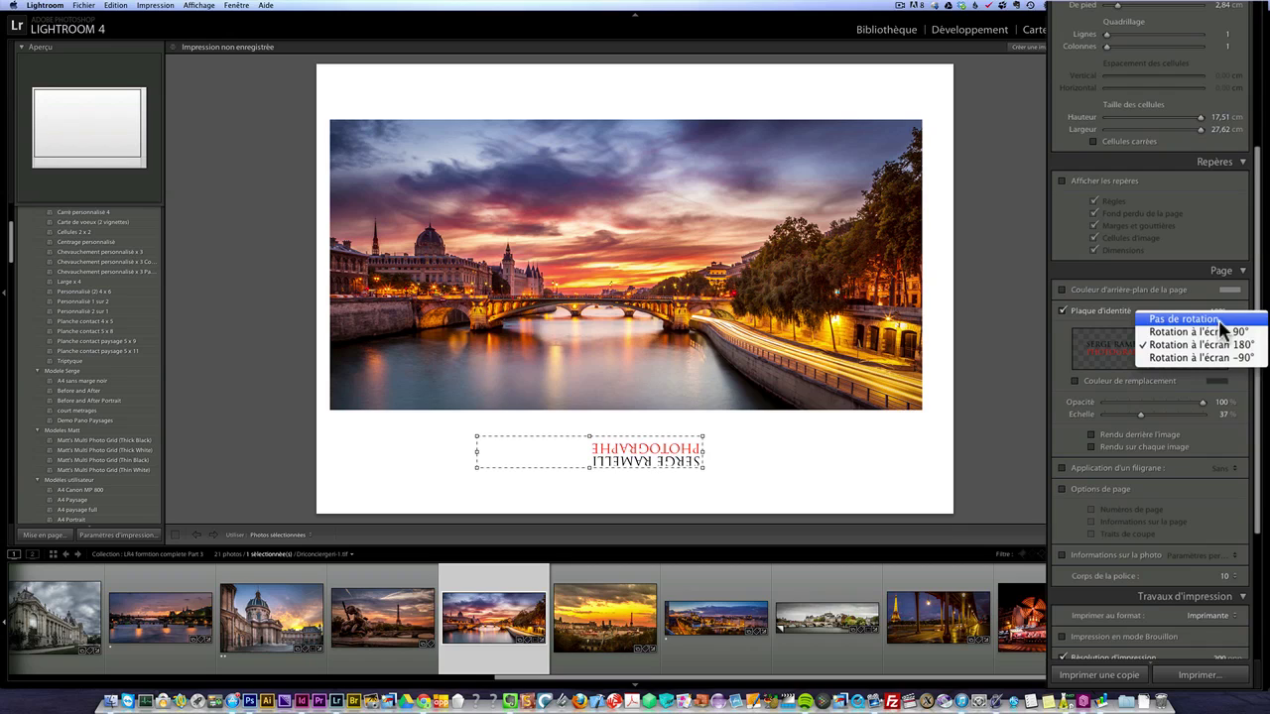
{"action": "left_click", "coordinate": [1218, 320]}
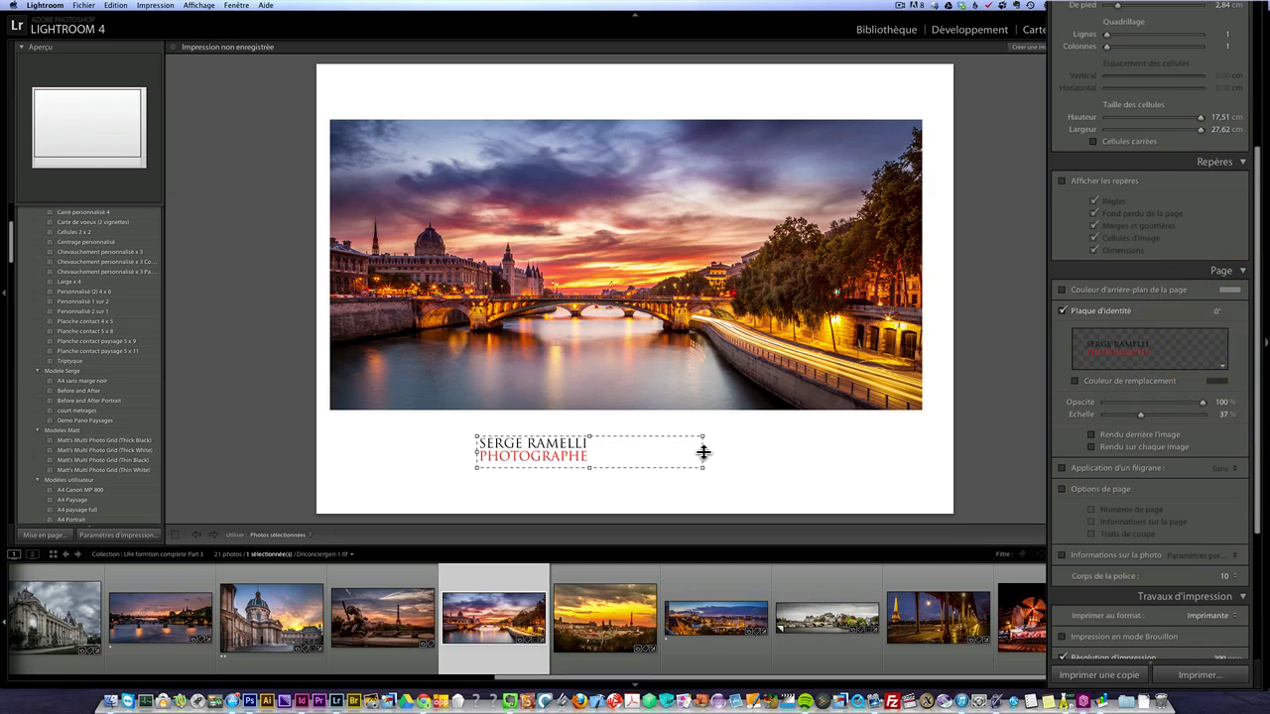
{"action": "mouse_move", "coordinate": [701, 451]}
{"action": "left_mouse_down"}
{"action": "mouse_move", "coordinate": [619, 453]}
{"action": "mouse_move", "coordinate": [714, 452]}
{"action": "left_mouse_up"}
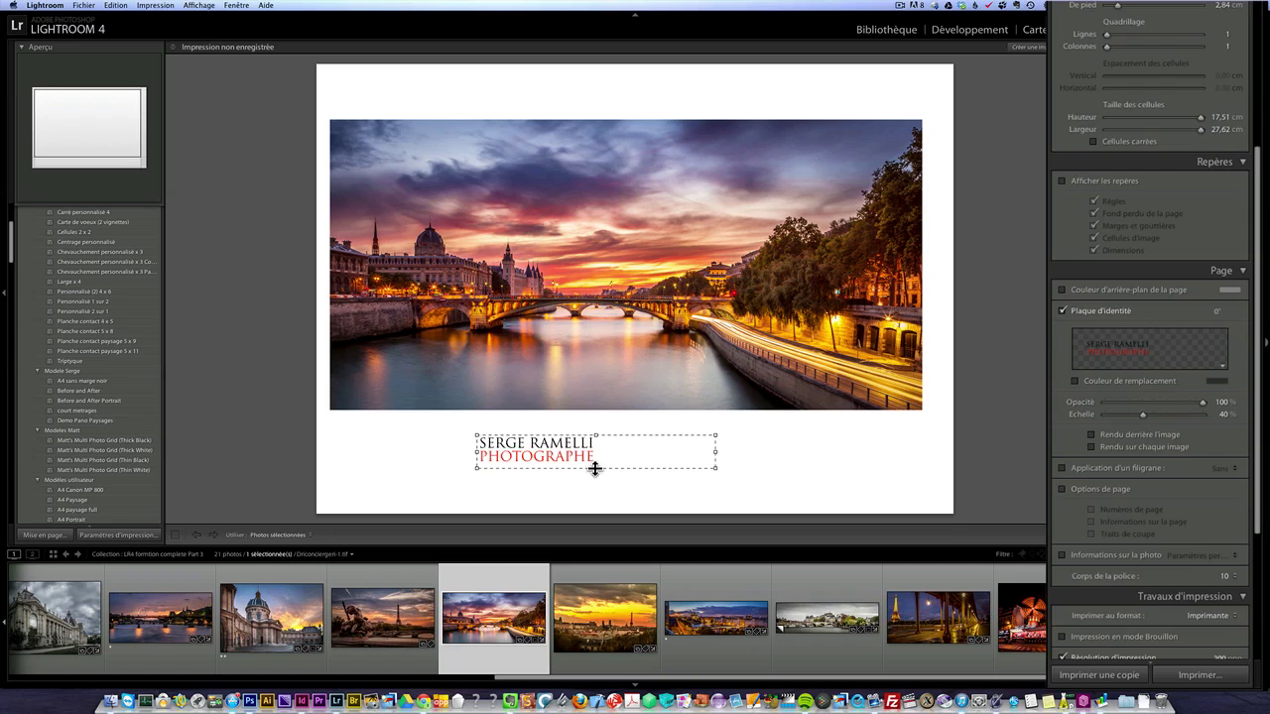
{"action": "left_click_drag", "start_coordinate": [595, 468], "coordinate": [593, 481]}
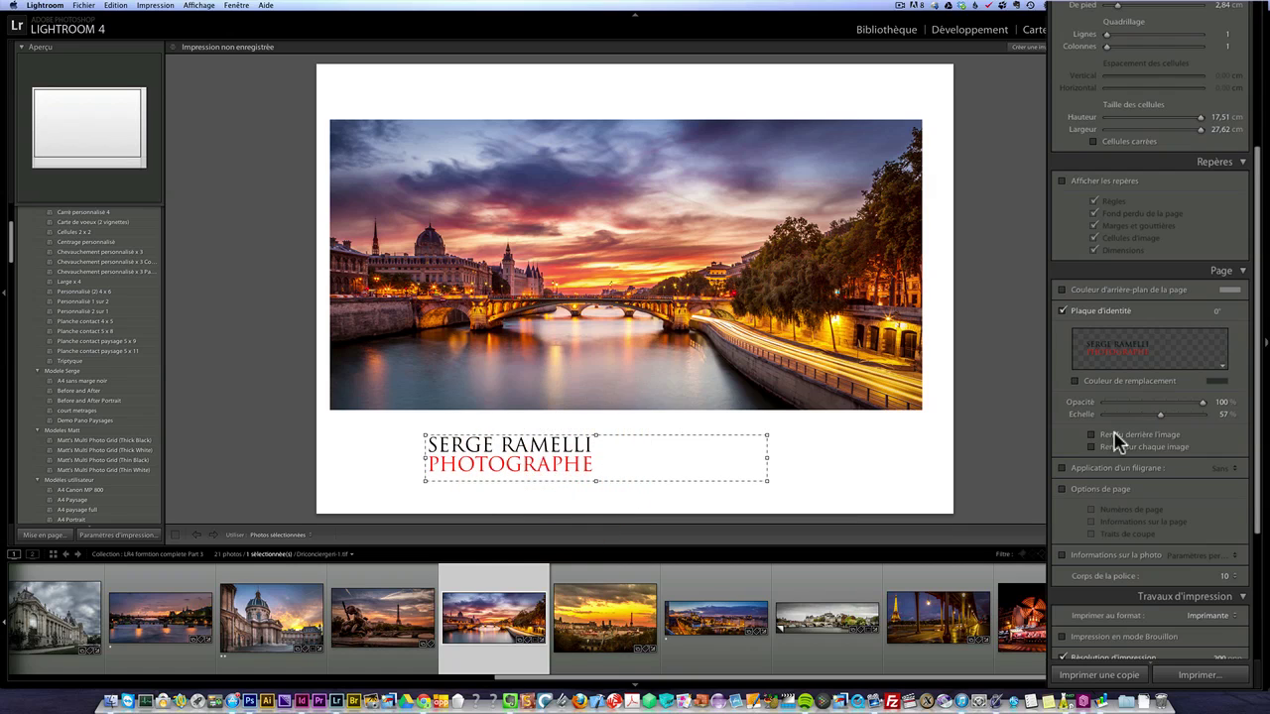
Set the identity plate's text size to 13 and shrink the plate to 35% scale beneath the photo
{"action": "left_click", "coordinate": [1224, 367]}
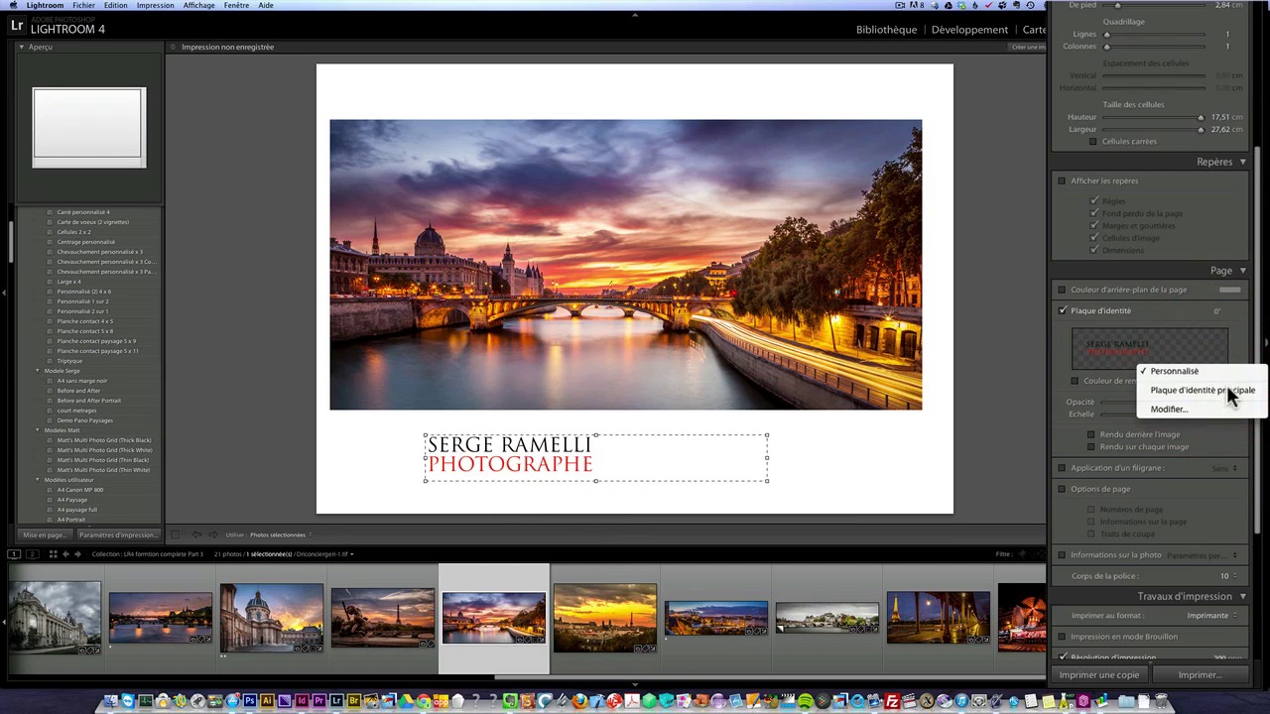
{"action": "left_click", "coordinate": [1228, 409]}
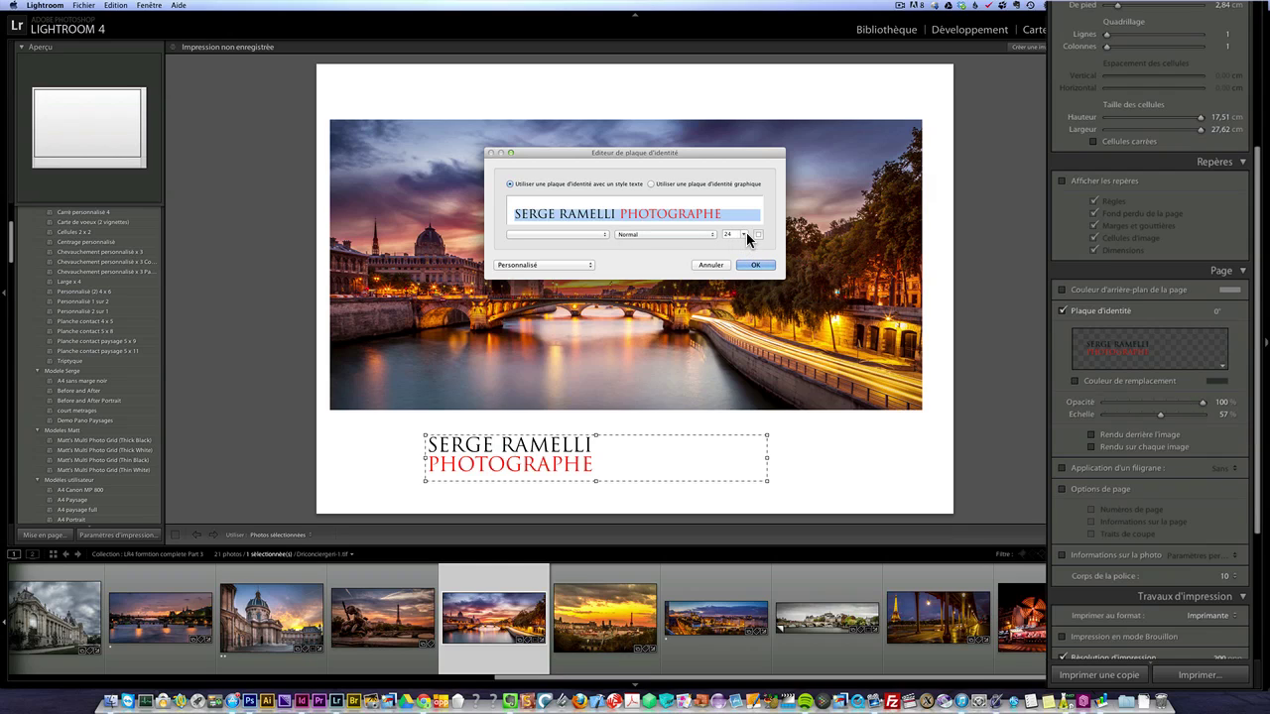
{"action": "left_click", "coordinate": [744, 235]}
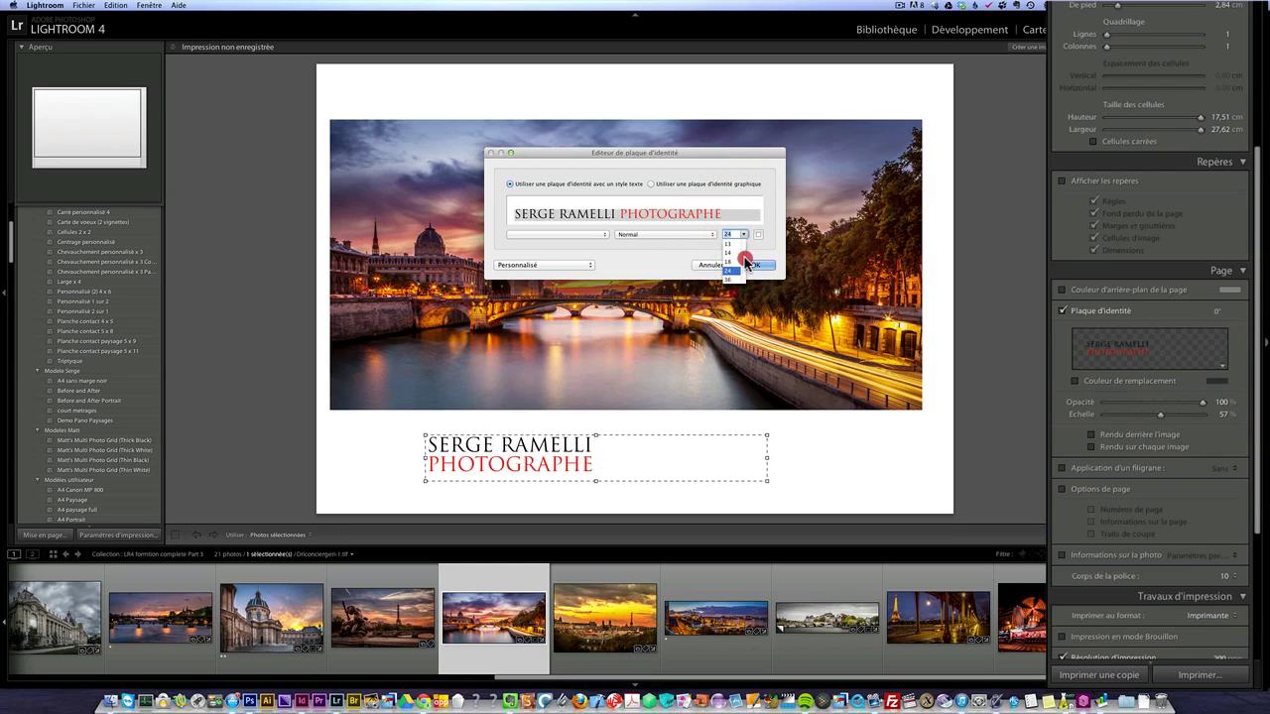
{"action": "left_click", "coordinate": [745, 260]}
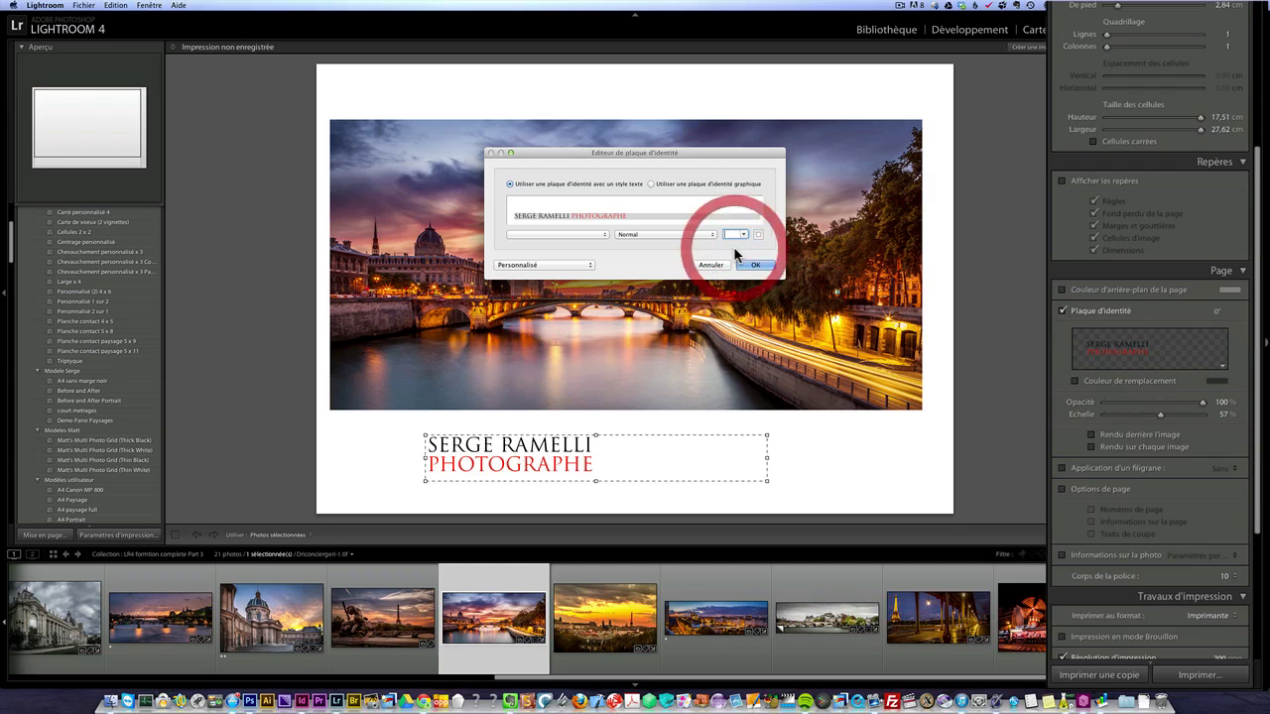
{"action": "left_click", "coordinate": [754, 268]}
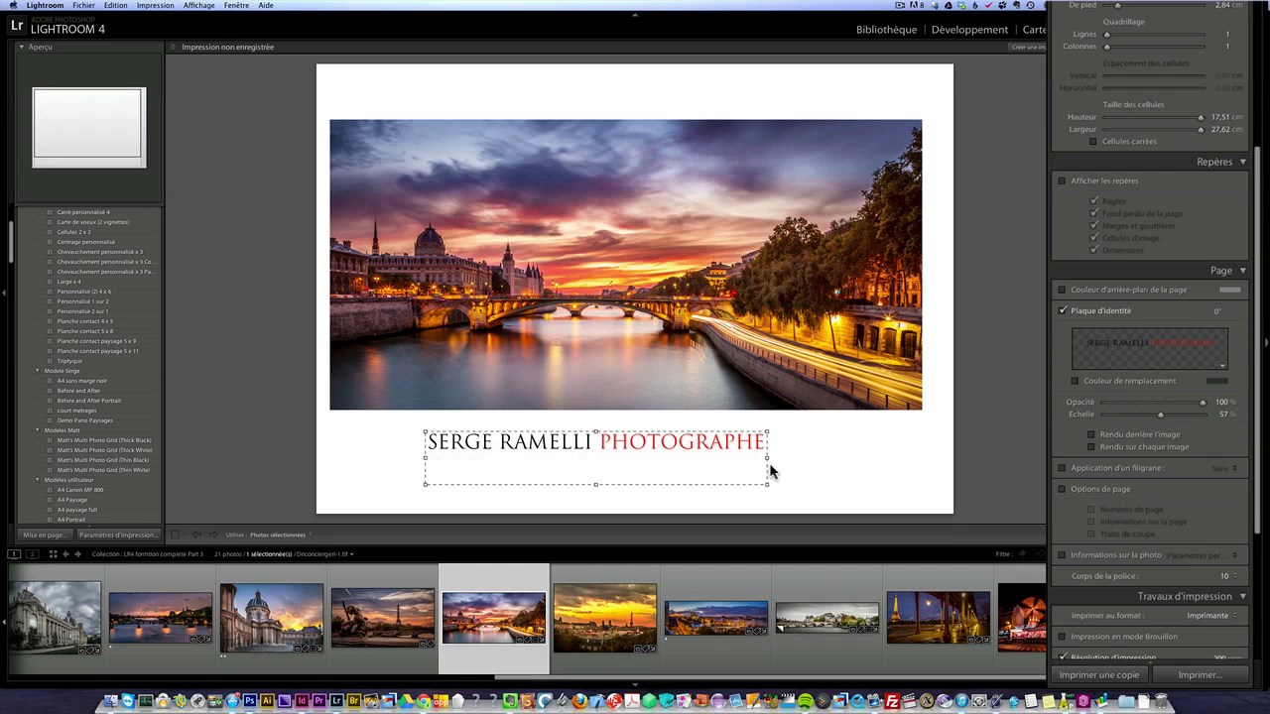
{"action": "left_click_drag", "start_coordinate": [595, 481], "coordinate": [618, 446]}
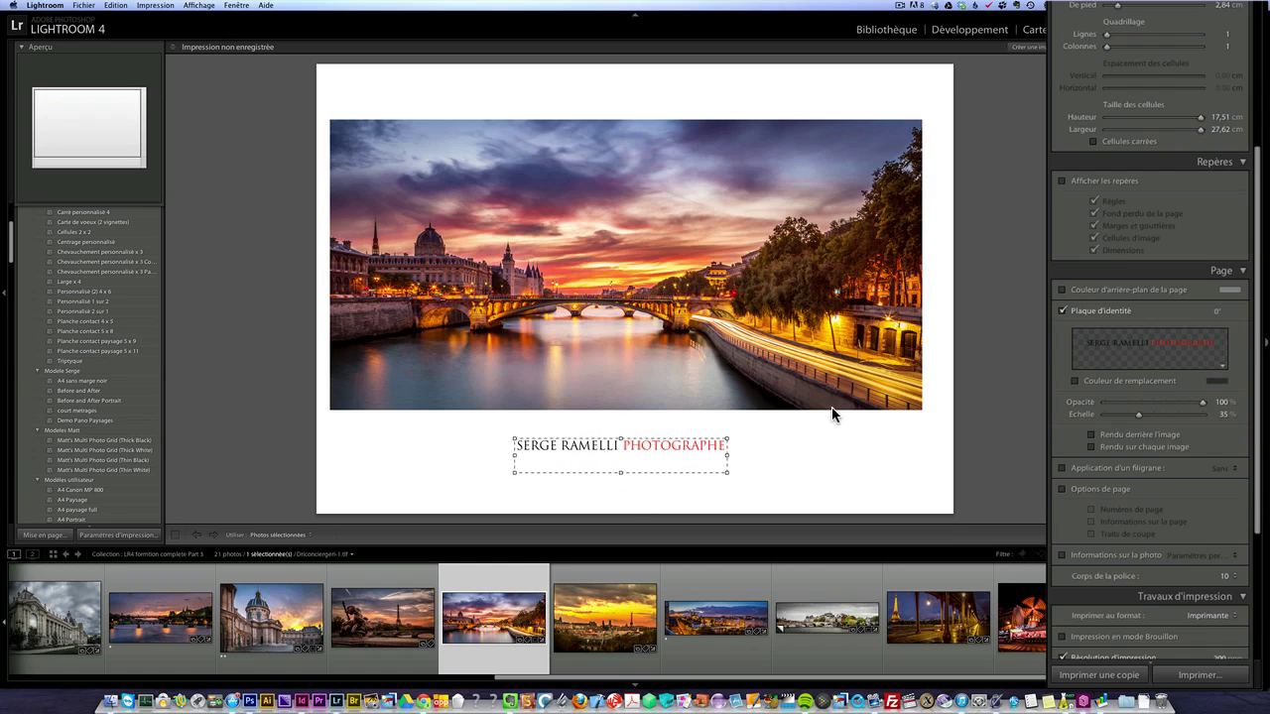
Replace the text identity plate with a graphic one using sans titre-1.jpg from the Social NW divers folder
{"action": "left_click", "coordinate": [1223, 374]}
{"action": "left_click", "coordinate": [1221, 416]}
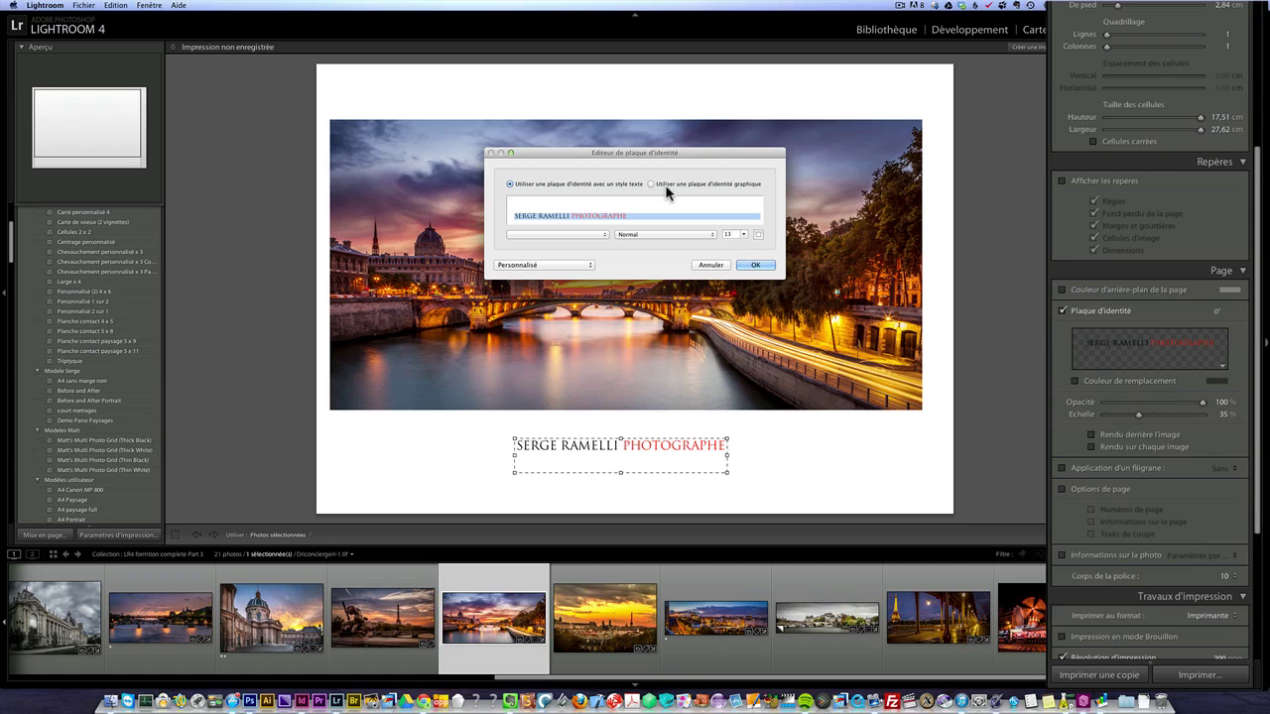
{"action": "left_click", "coordinate": [751, 185]}
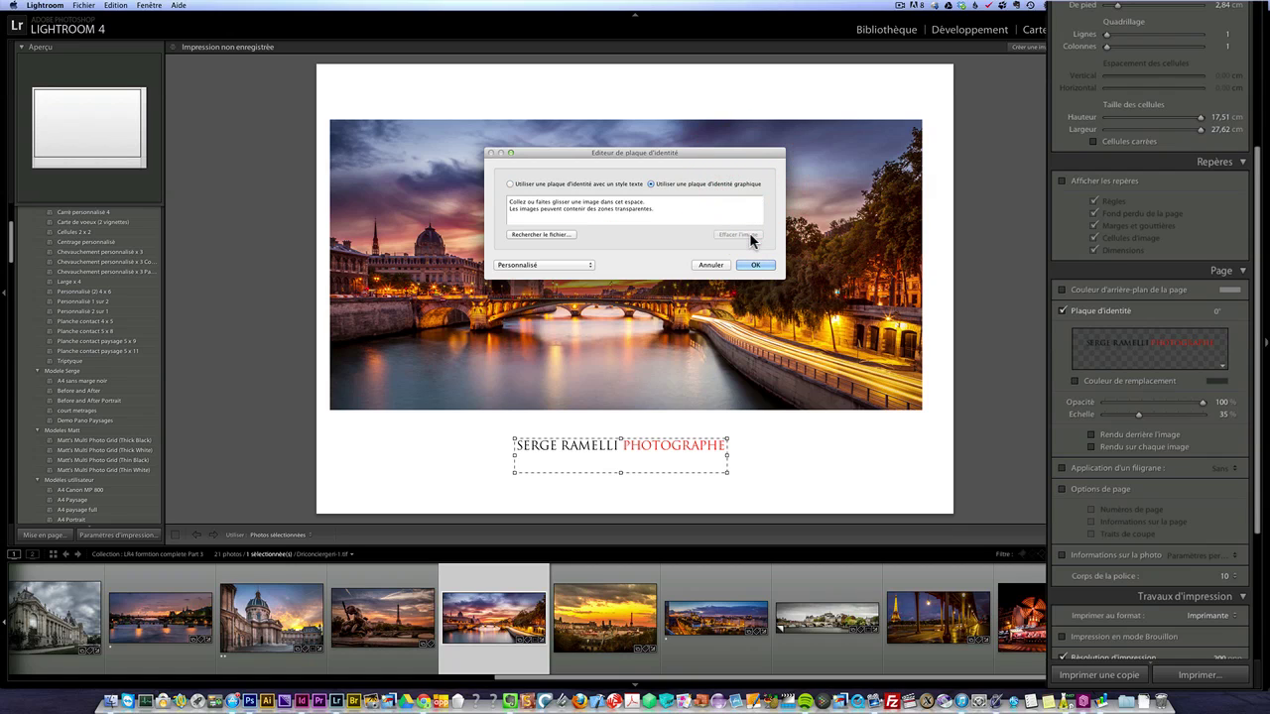
{"action": "left_click", "coordinate": [568, 235]}
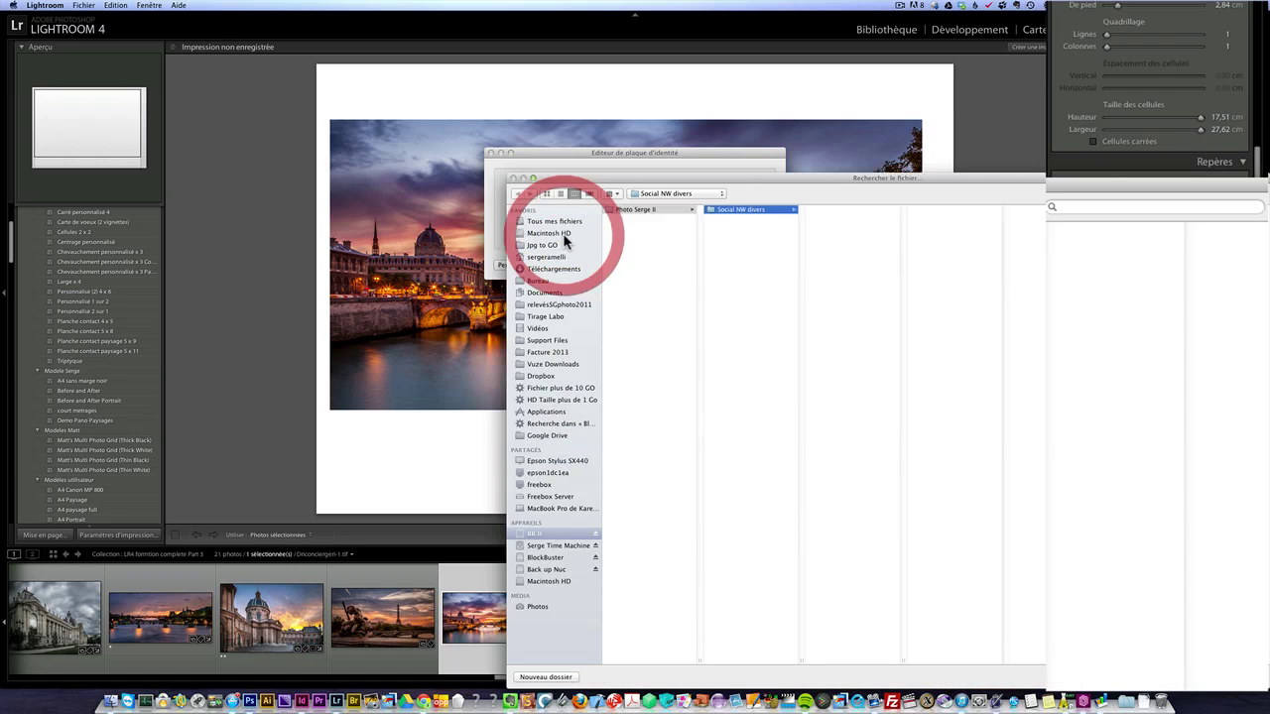
{"action": "left_click", "coordinate": [860, 210]}
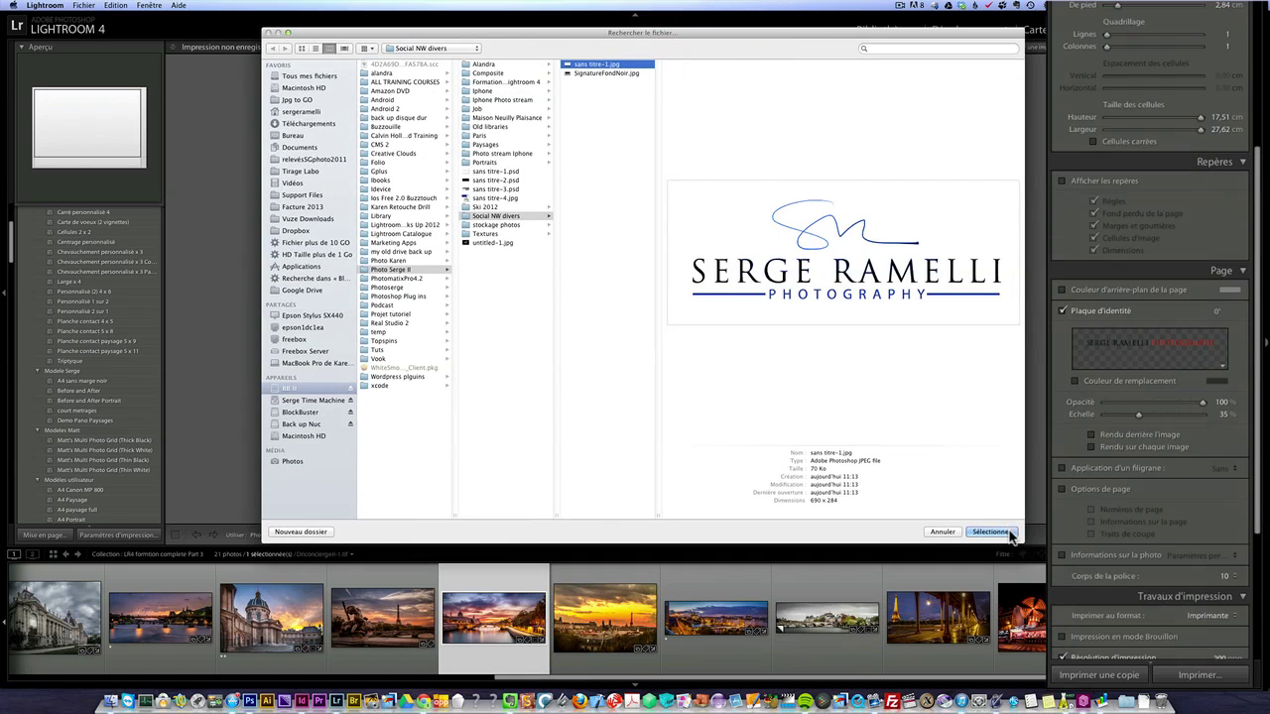
{"action": "left_click", "coordinate": [994, 531]}
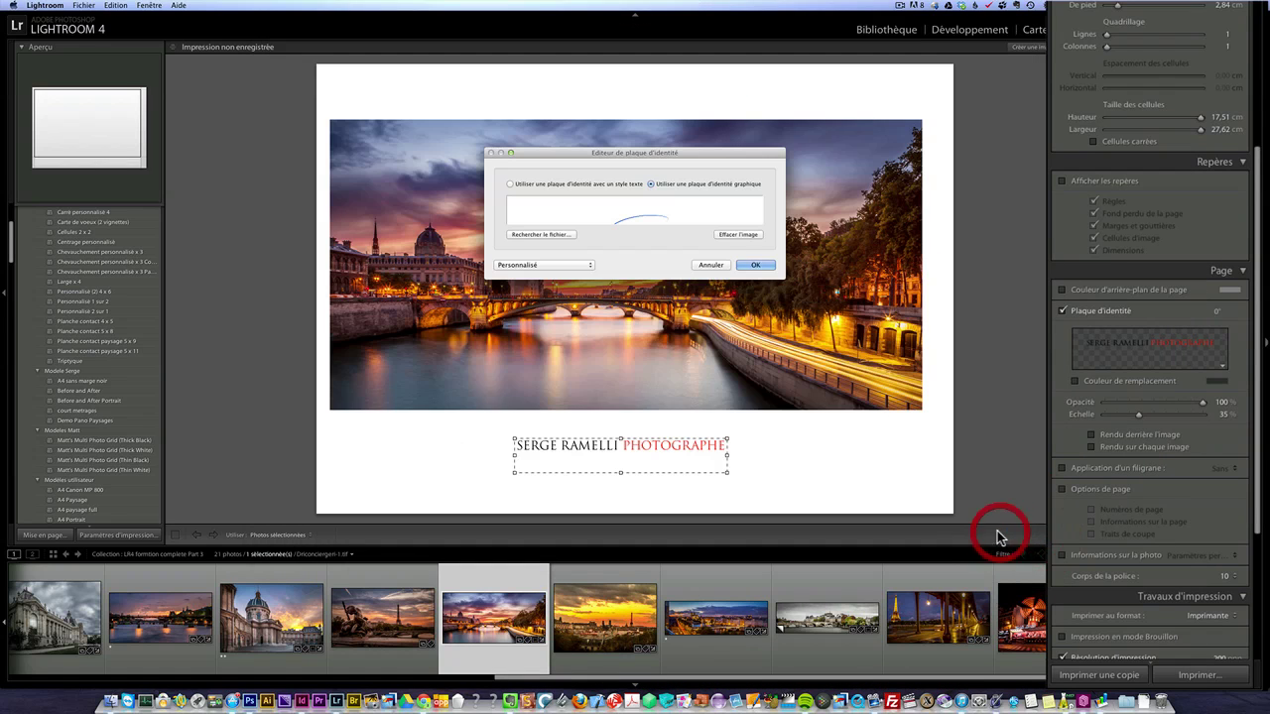
{"action": "left_click", "coordinate": [755, 265]}
Scale the logo identity plate to 34% and centre it in the white margin below the photo
{"action": "left_click_drag", "start_coordinate": [628, 457], "coordinate": [630, 463]}
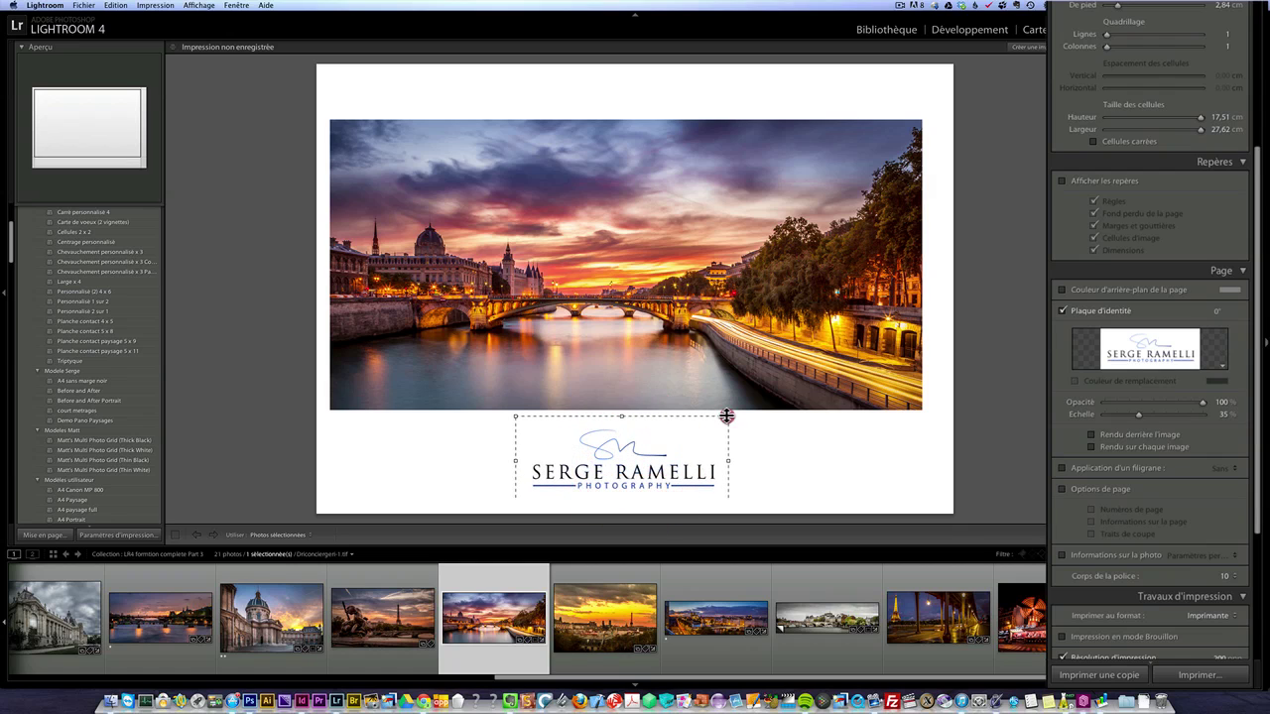
{"action": "left_click_drag", "start_coordinate": [726, 416], "coordinate": [718, 419]}
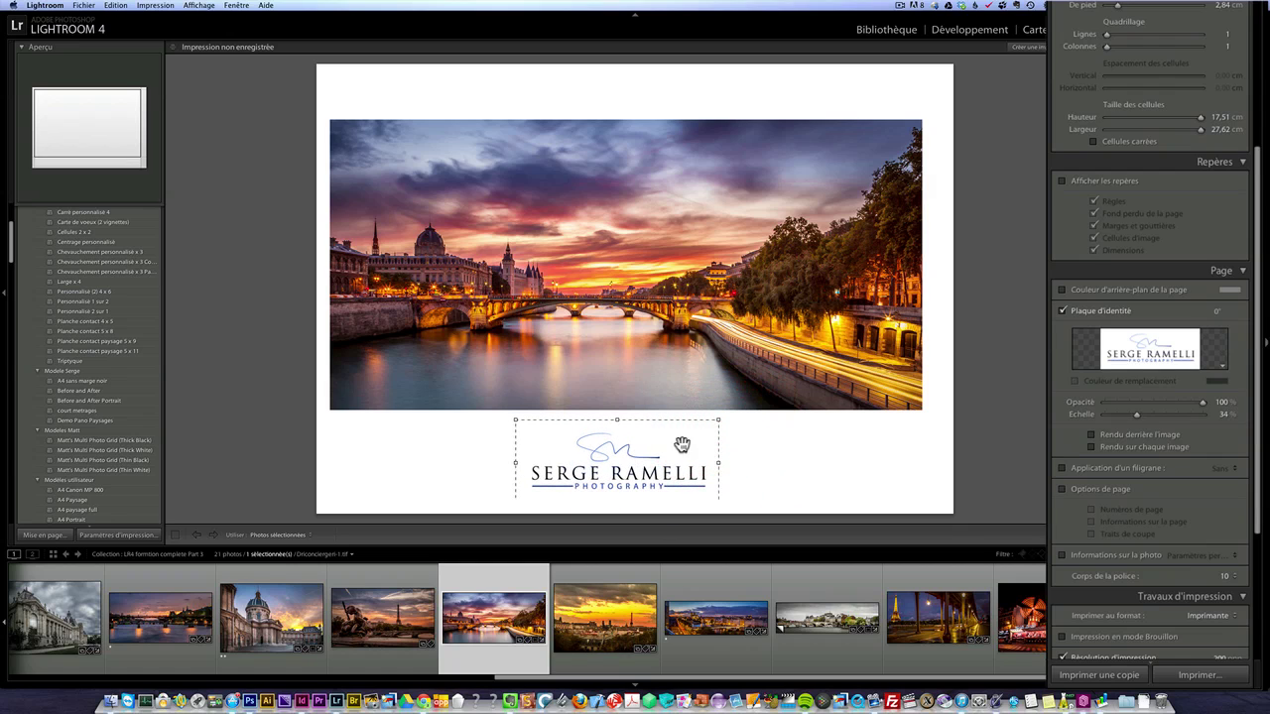
{"action": "left_click_drag", "start_coordinate": [644, 454], "coordinate": [637, 440]}
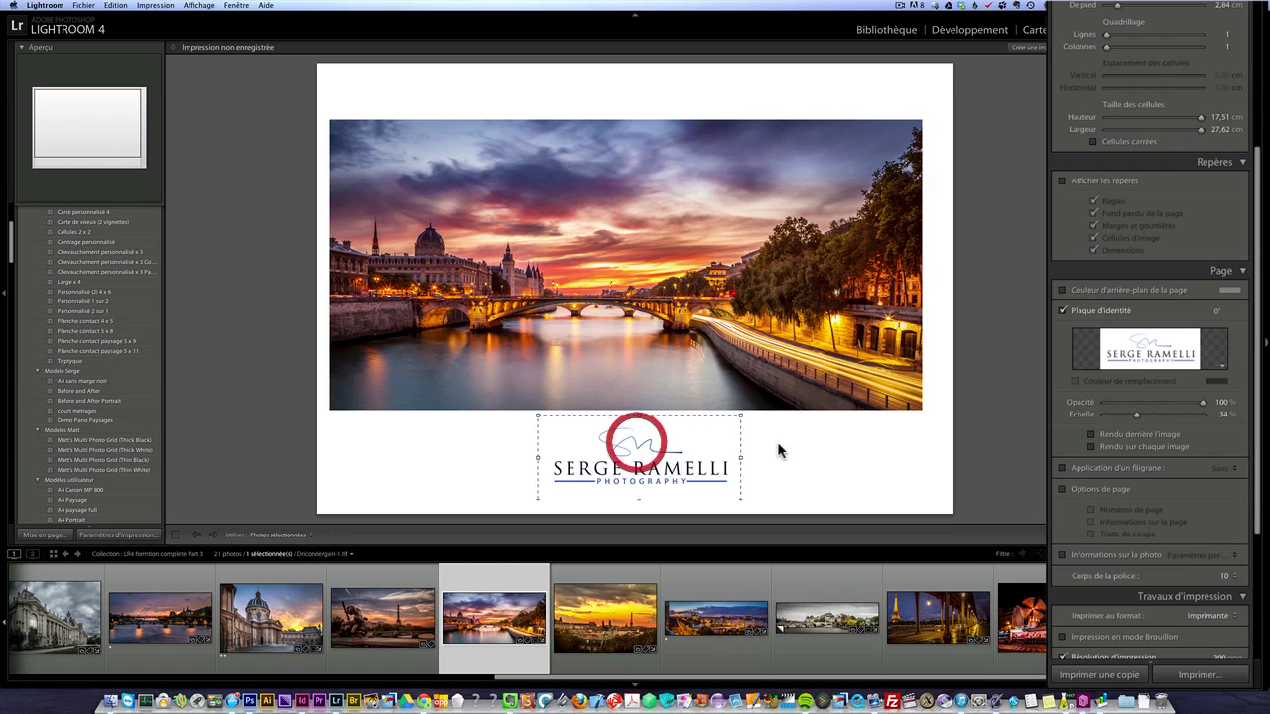
{"action": "left_click", "coordinate": [788, 447]}
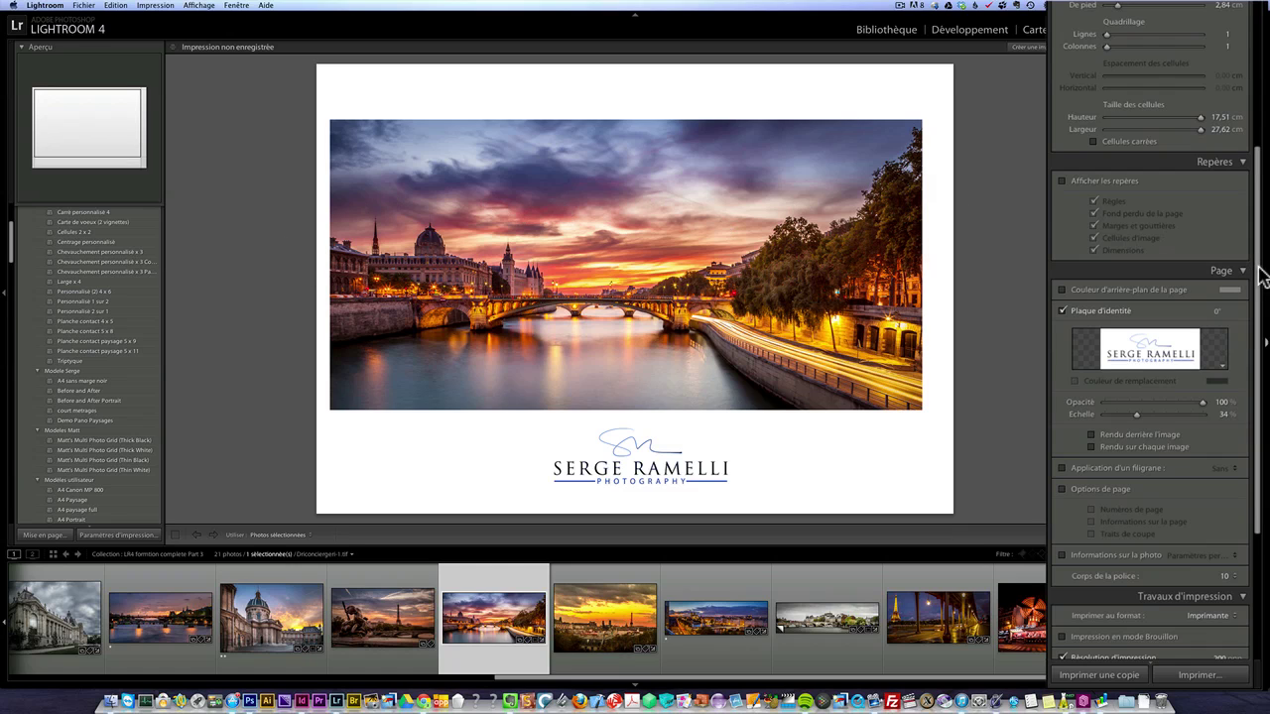
Set the page's left margin to 1,45 cm and its bottom margin to 3,81 cm
{"action": "left_click_drag", "start_coordinate": [1261, 189], "coordinate": [1261, 45]}
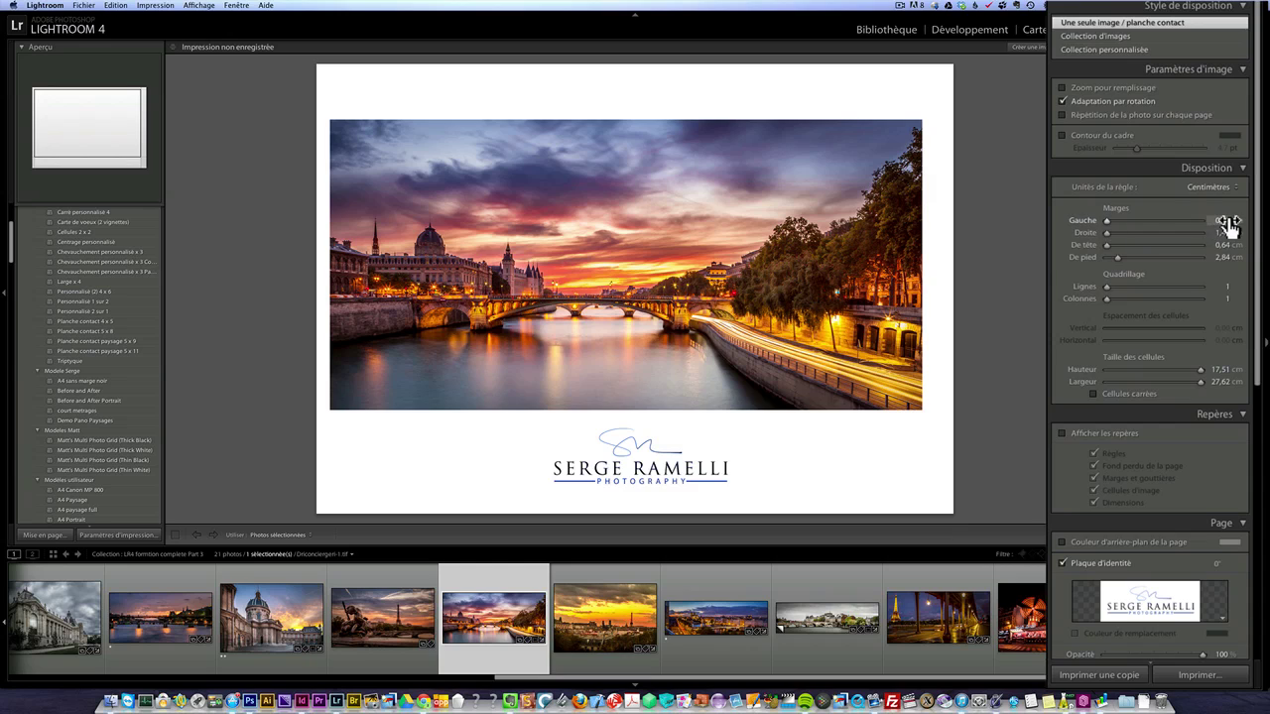
{"action": "left_click", "coordinate": [1086, 234]}
{"action": "left_click_drag", "start_coordinate": [1108, 222], "coordinate": [1113, 222]}
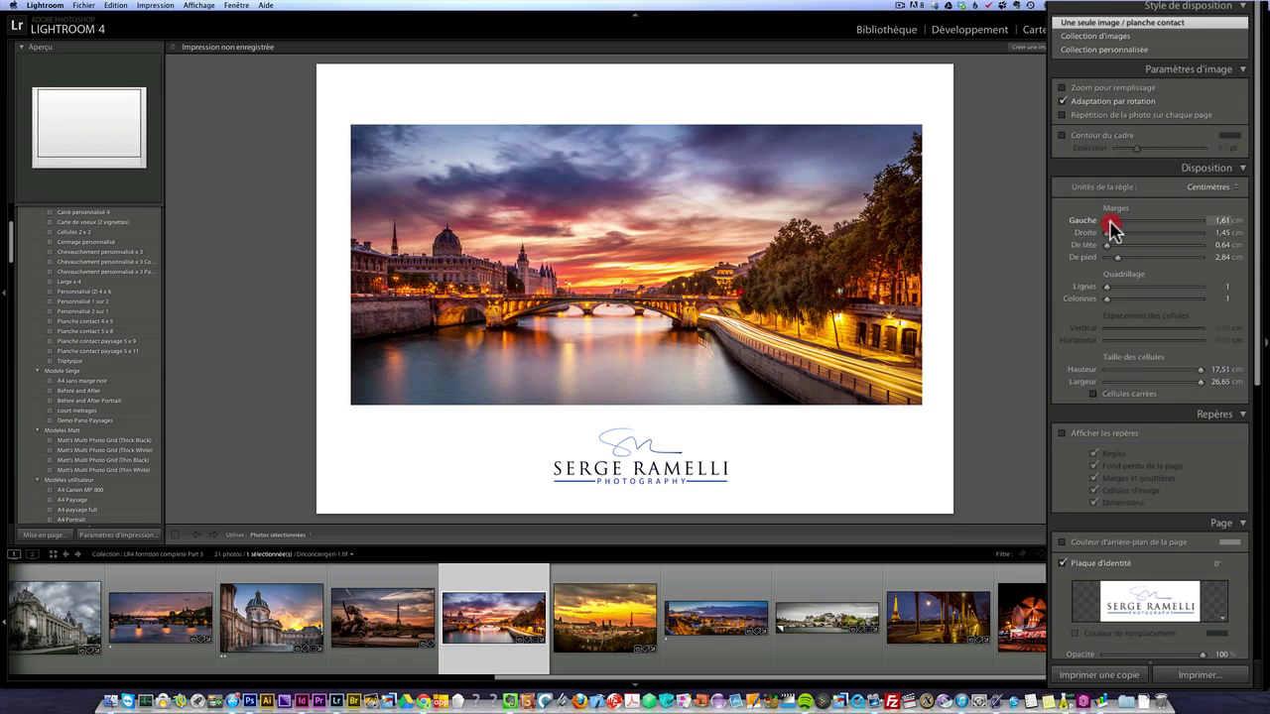
{"action": "left_click", "coordinate": [1223, 220]}
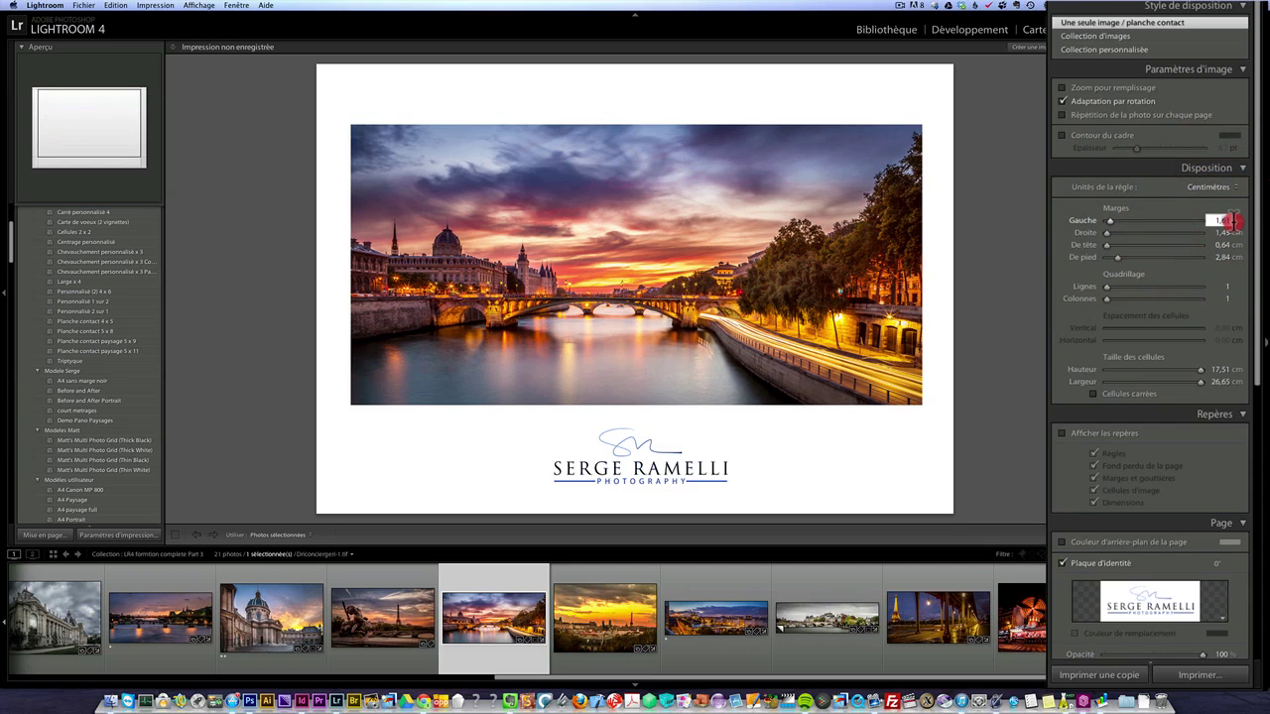
{"action": "left_click", "coordinate": [1232, 224]}
{"action": "key", "text": "Return"}
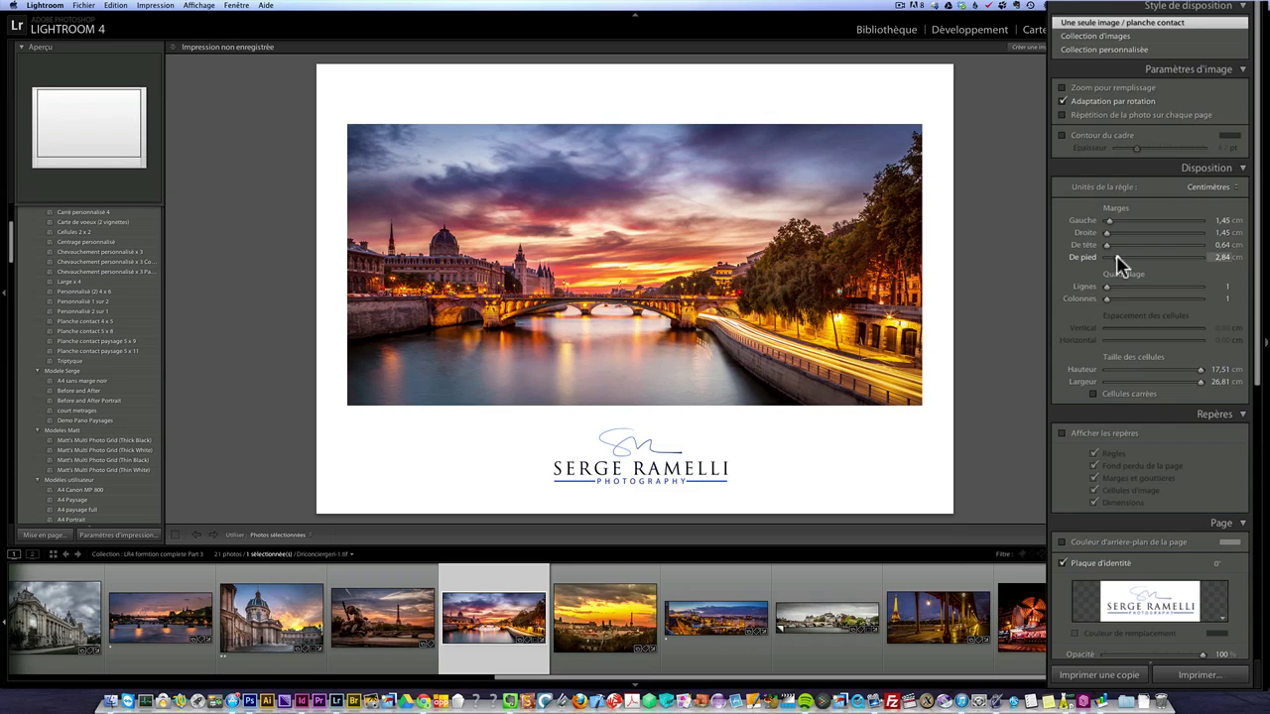
{"action": "left_click_drag", "start_coordinate": [1119, 265], "coordinate": [1122, 263]}
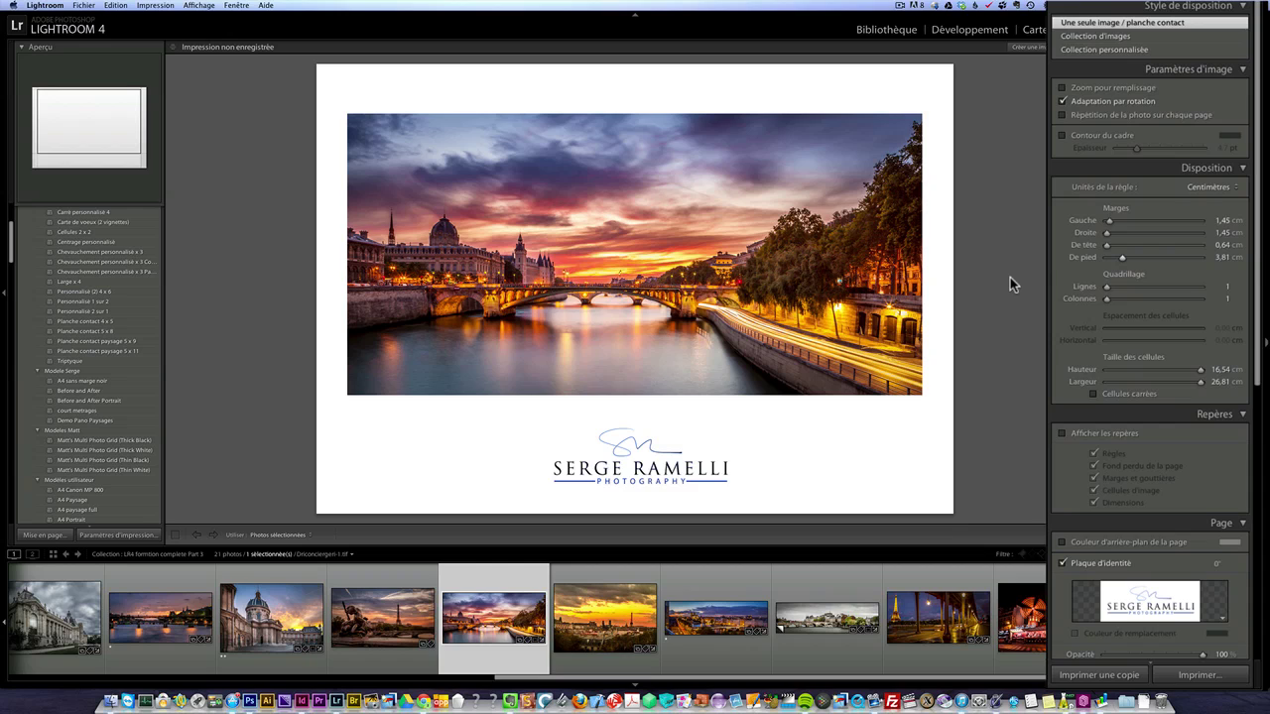
Examine the print job's output format and print sharpening choices, keeping Imprimante and Elevée
{"action": "left_click_drag", "start_coordinate": [1260, 328], "coordinate": [1250, 420]}
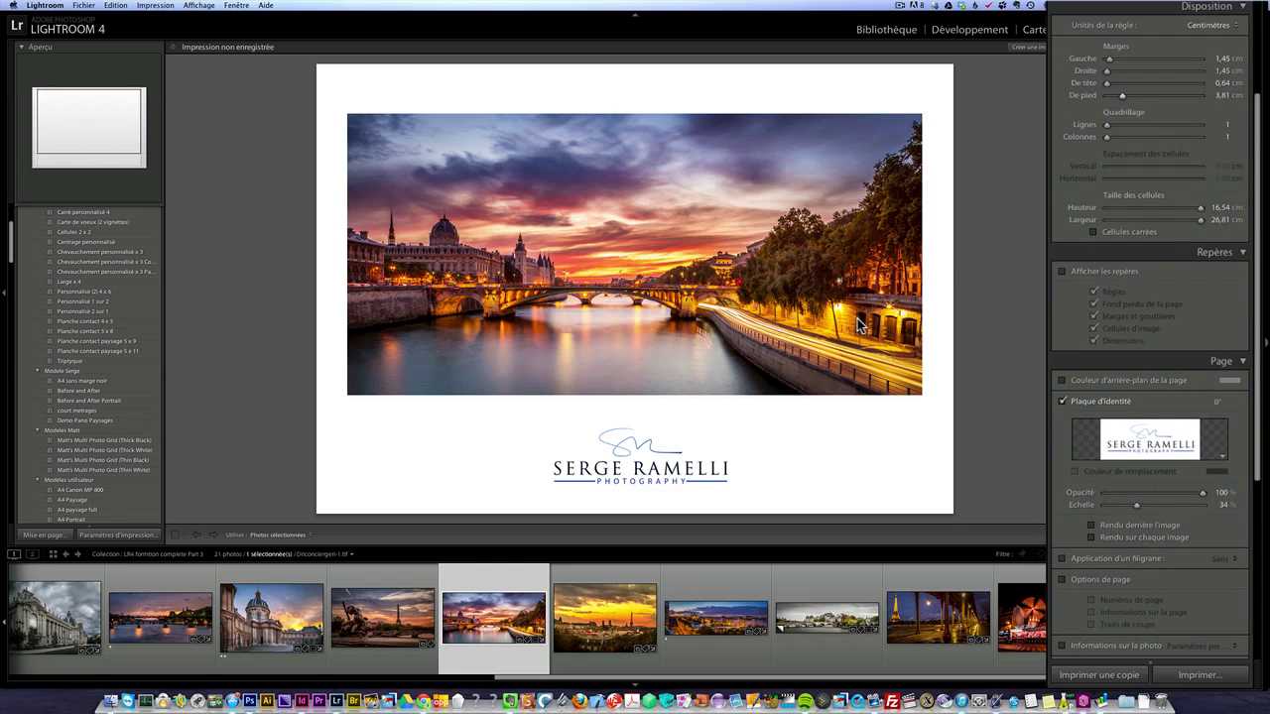
{"action": "left_click_drag", "start_coordinate": [1258, 433], "coordinate": [1247, 528]}
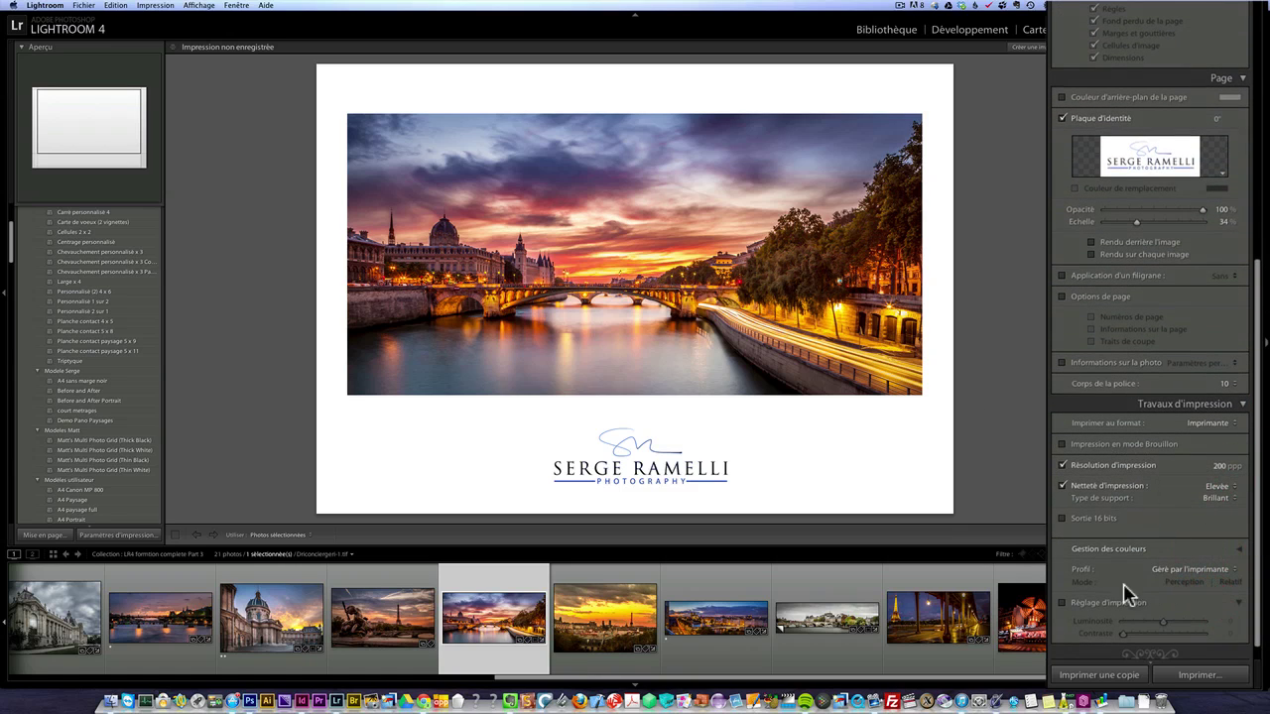
{"action": "left_click", "coordinate": [1202, 424]}
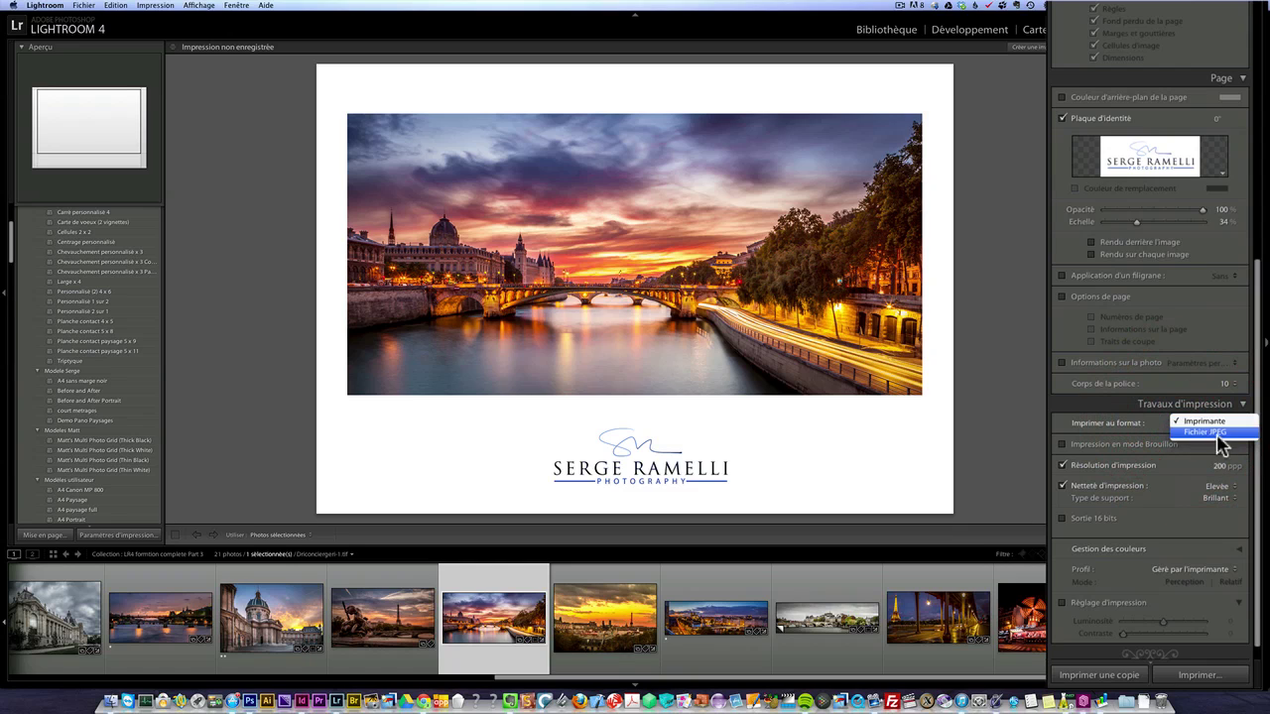
{"action": "left_click", "coordinate": [1205, 423]}
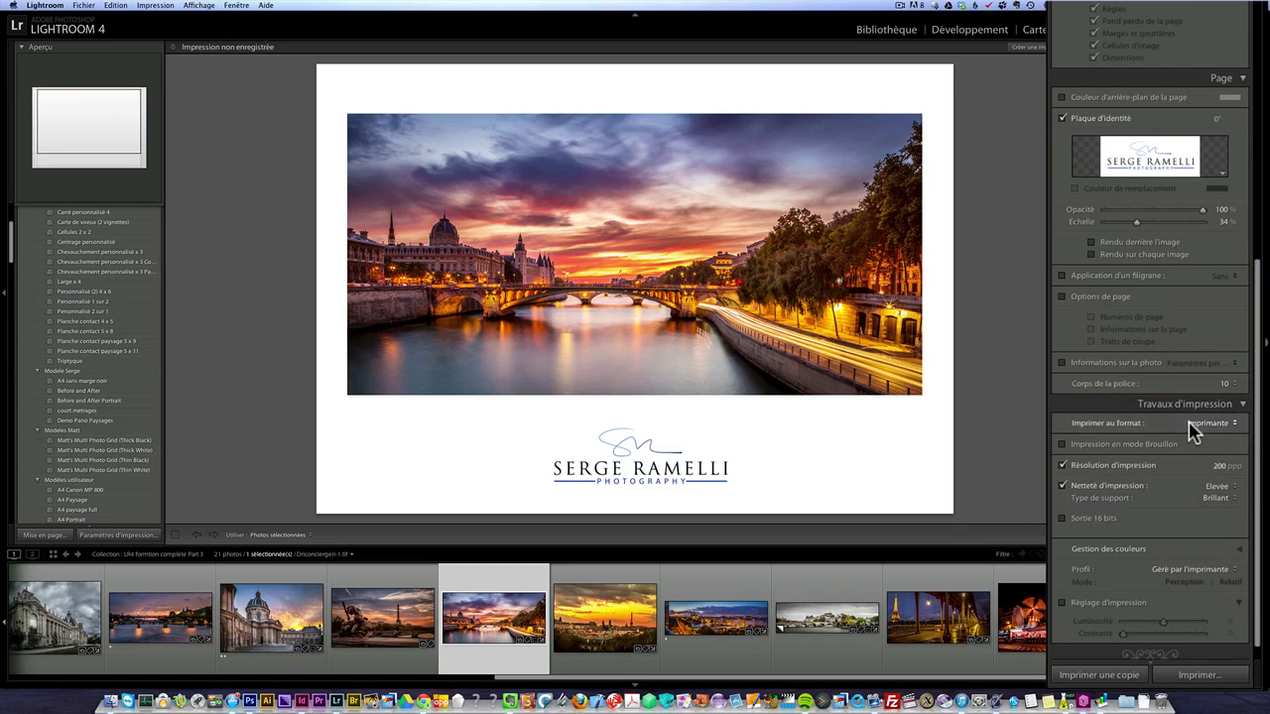
{"action": "left_click_drag", "start_coordinate": [1258, 475], "coordinate": [1256, 484]}
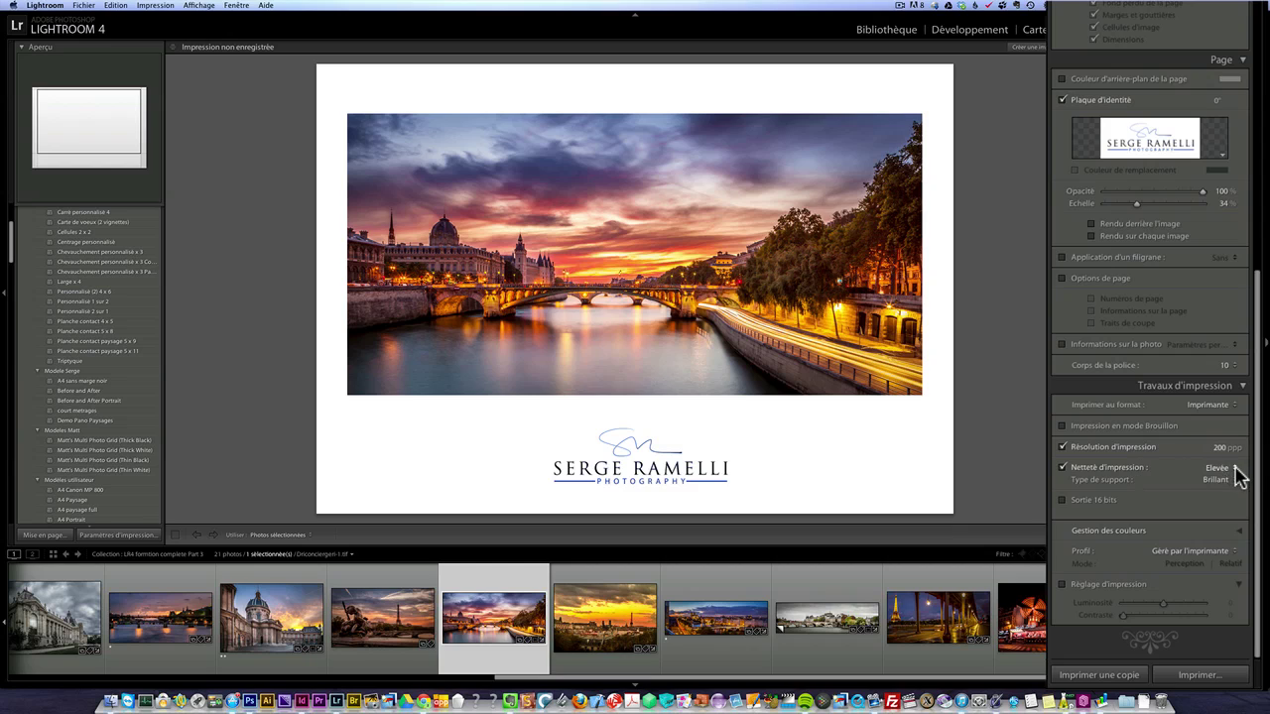
{"action": "left_click", "coordinate": [1239, 469]}
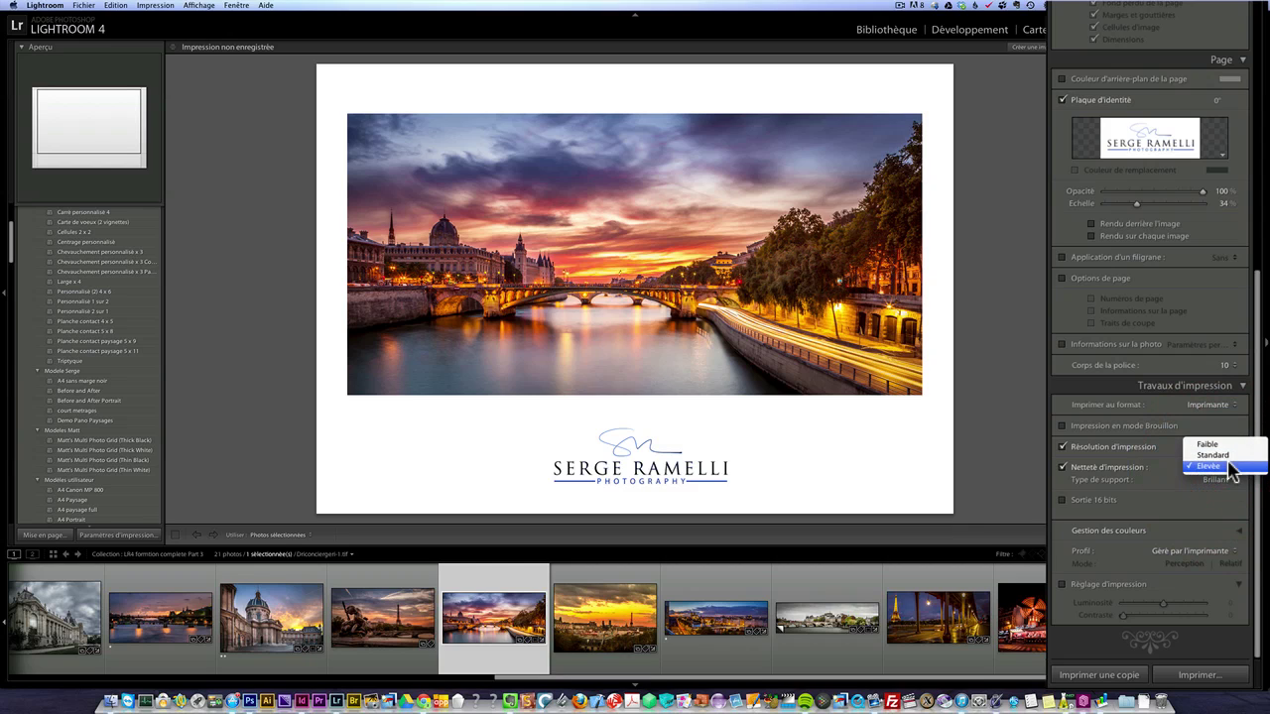
{"action": "left_click", "coordinate": [1234, 469]}
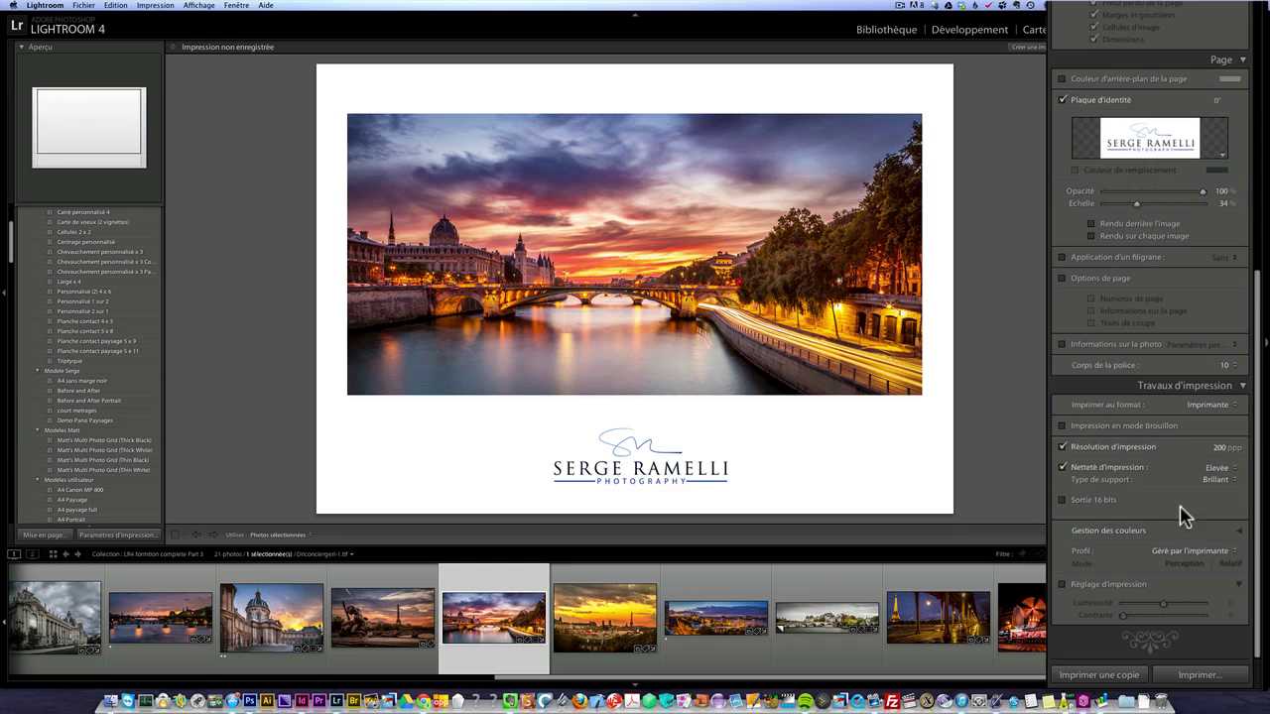
Print the page on the Epson Stylus SX440 with one copy, keeping Support et qualité at automatic selection
{"action": "left_click", "coordinate": [1258, 531]}
{"action": "left_click", "coordinate": [1236, 683]}
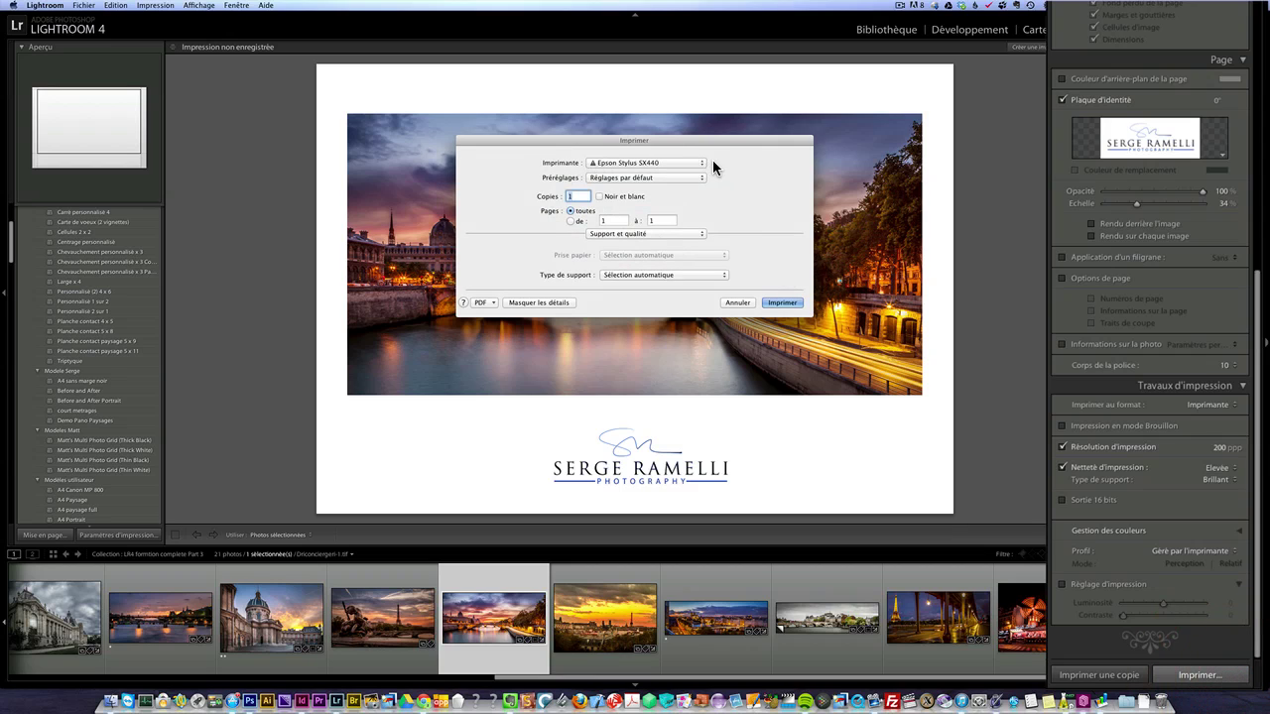
{"action": "left_click", "coordinate": [645, 234]}
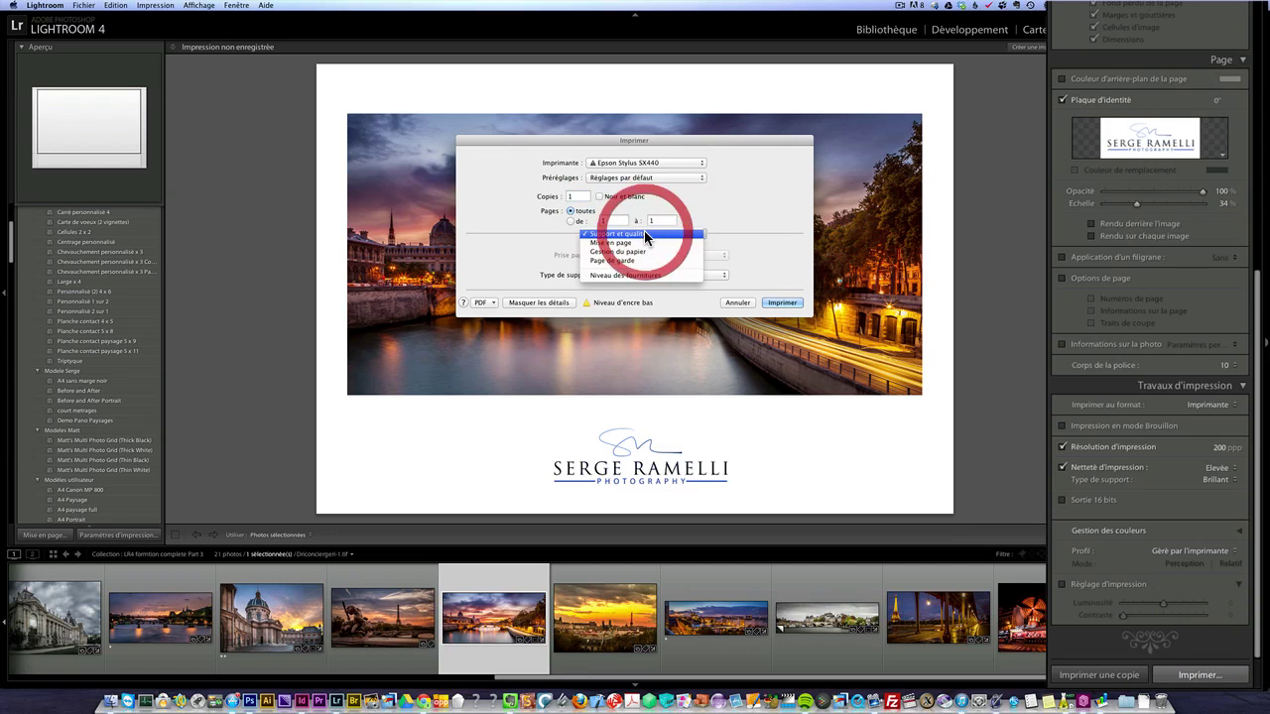
{"action": "left_click", "coordinate": [681, 234]}
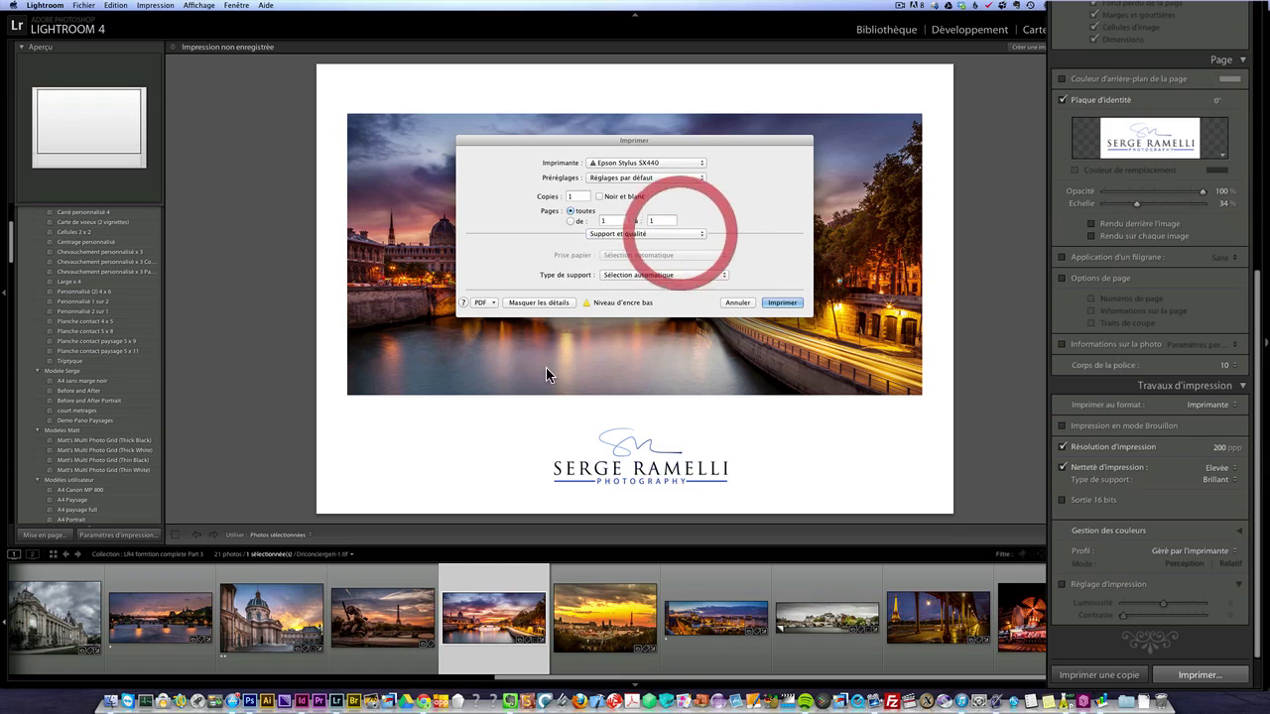
{"action": "left_click", "coordinate": [786, 303]}
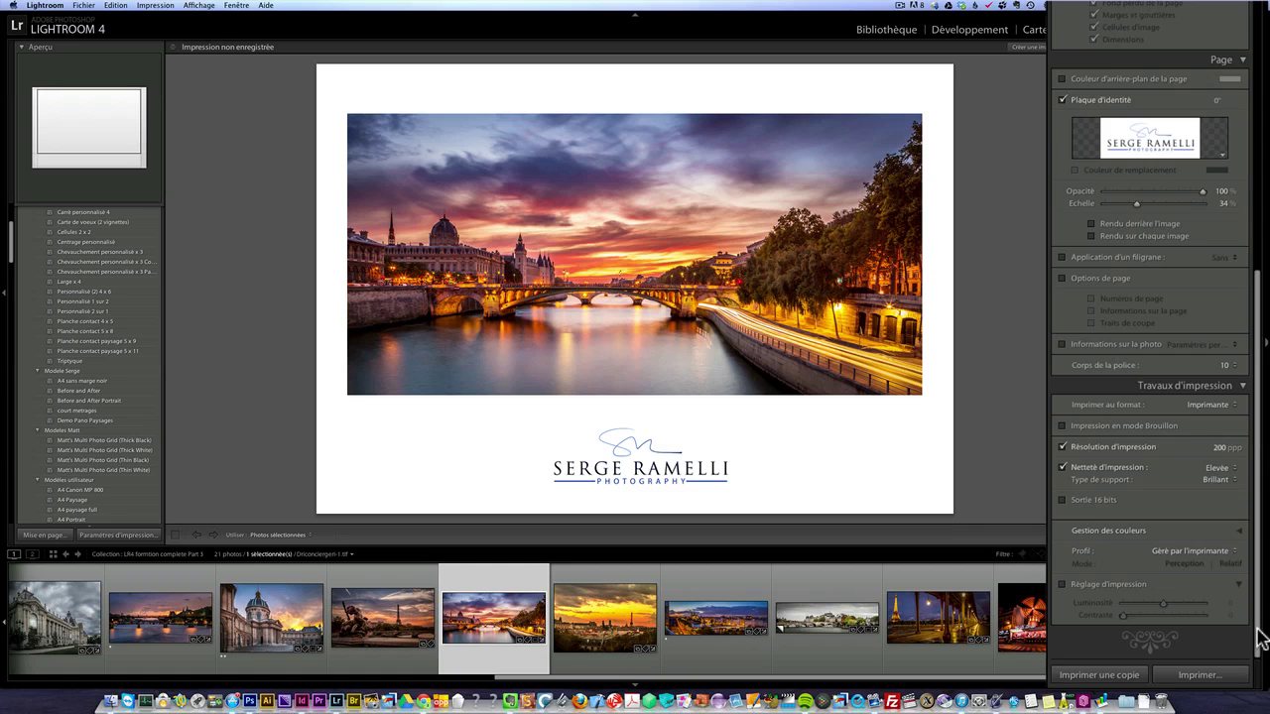
Turn off the logo identity plate below the photo
{"action": "scroll", "coordinate": [1258, 531], "scroll_direction": "up", "scroll_amount": 10}
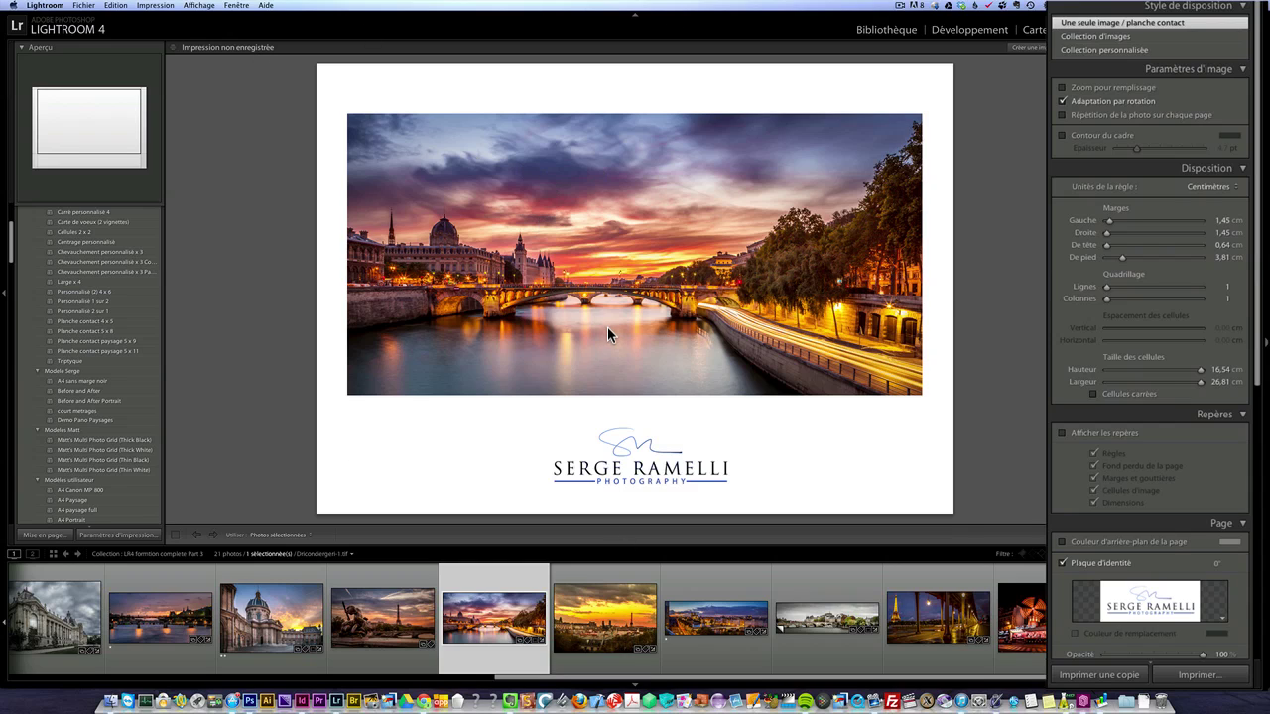
{"action": "left_click_drag", "start_coordinate": [1258, 402], "coordinate": [1258, 510]}
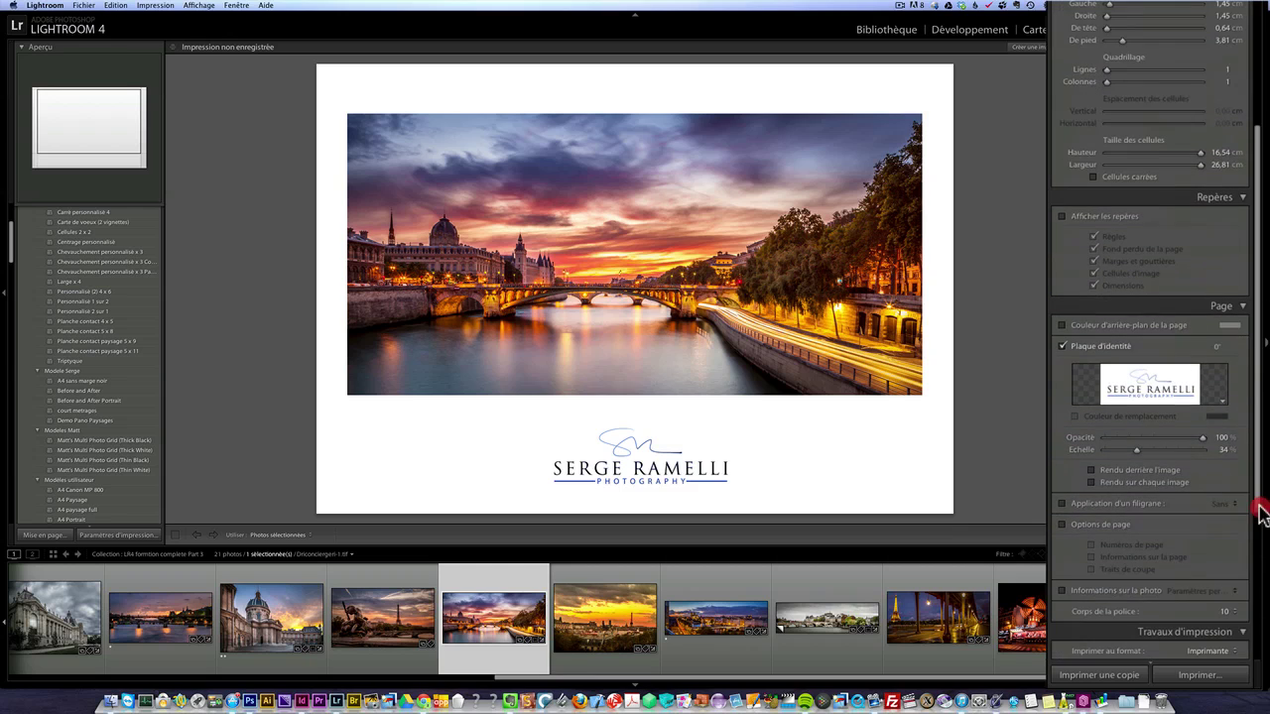
{"action": "left_click", "coordinate": [1065, 347]}
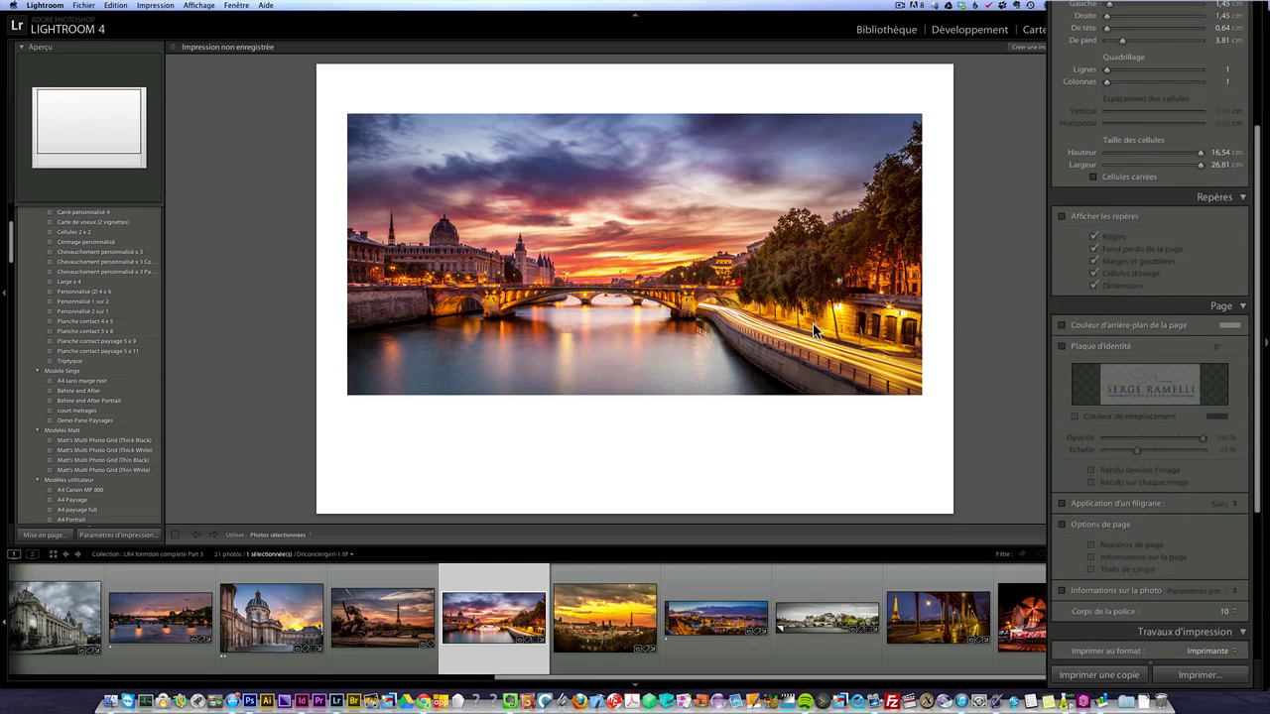
Set the left and bottom margins to 0,64 cm and enlarge the cell height to 19,72 cm
{"action": "left_click_drag", "start_coordinate": [1260, 338], "coordinate": [1256, 248]}
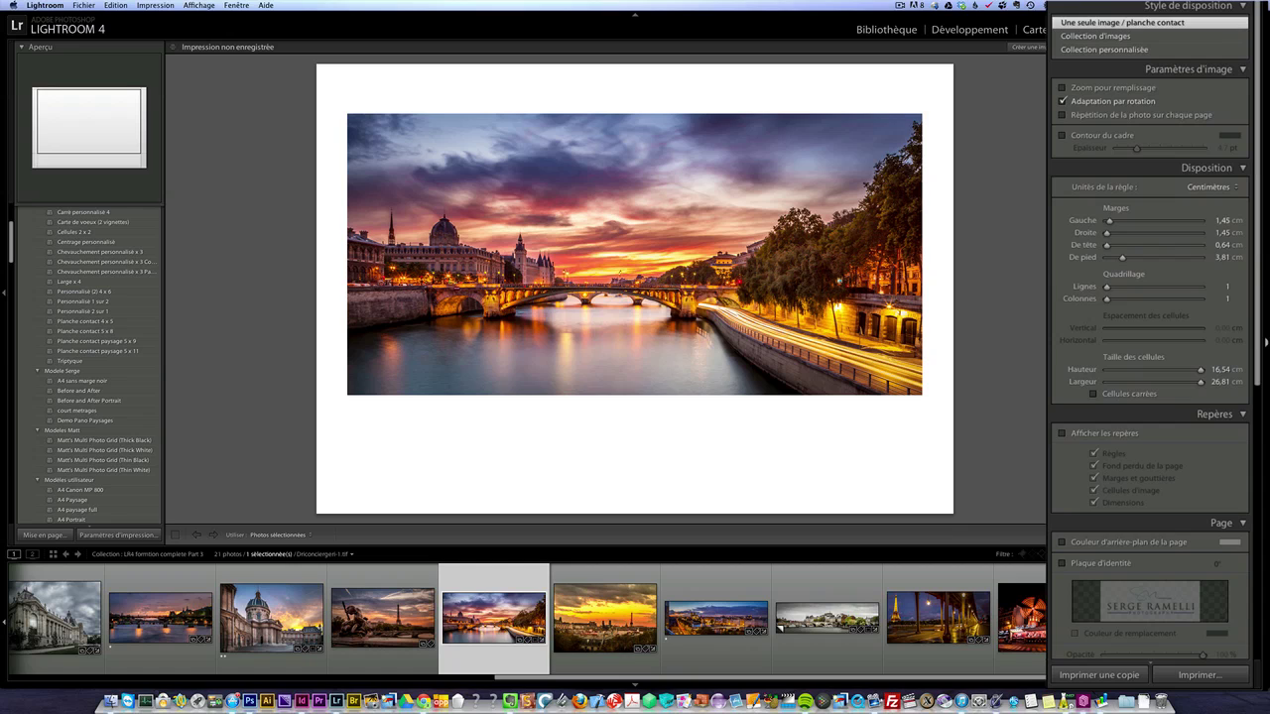
{"action": "left_click_drag", "start_coordinate": [1109, 221], "coordinate": [1111, 258]}
{"action": "left_click_drag", "start_coordinate": [1121, 266], "coordinate": [1063, 264]}
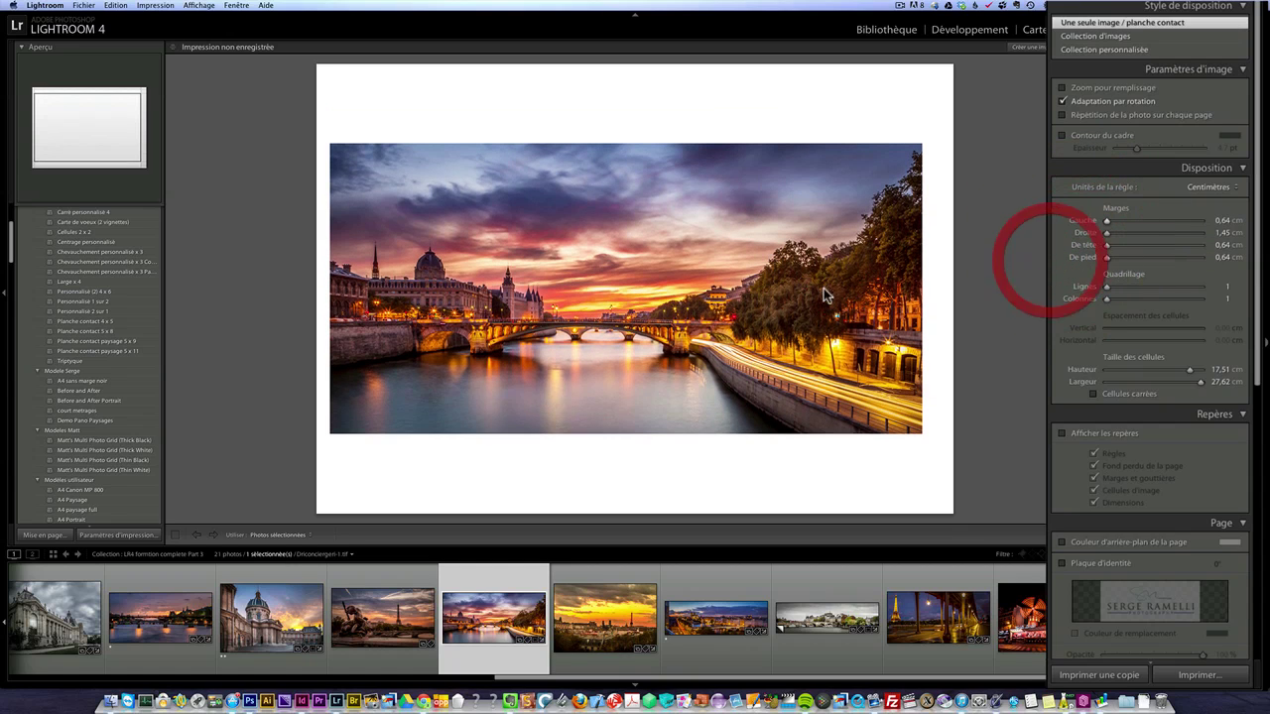
{"action": "left_click", "coordinate": [1202, 381]}
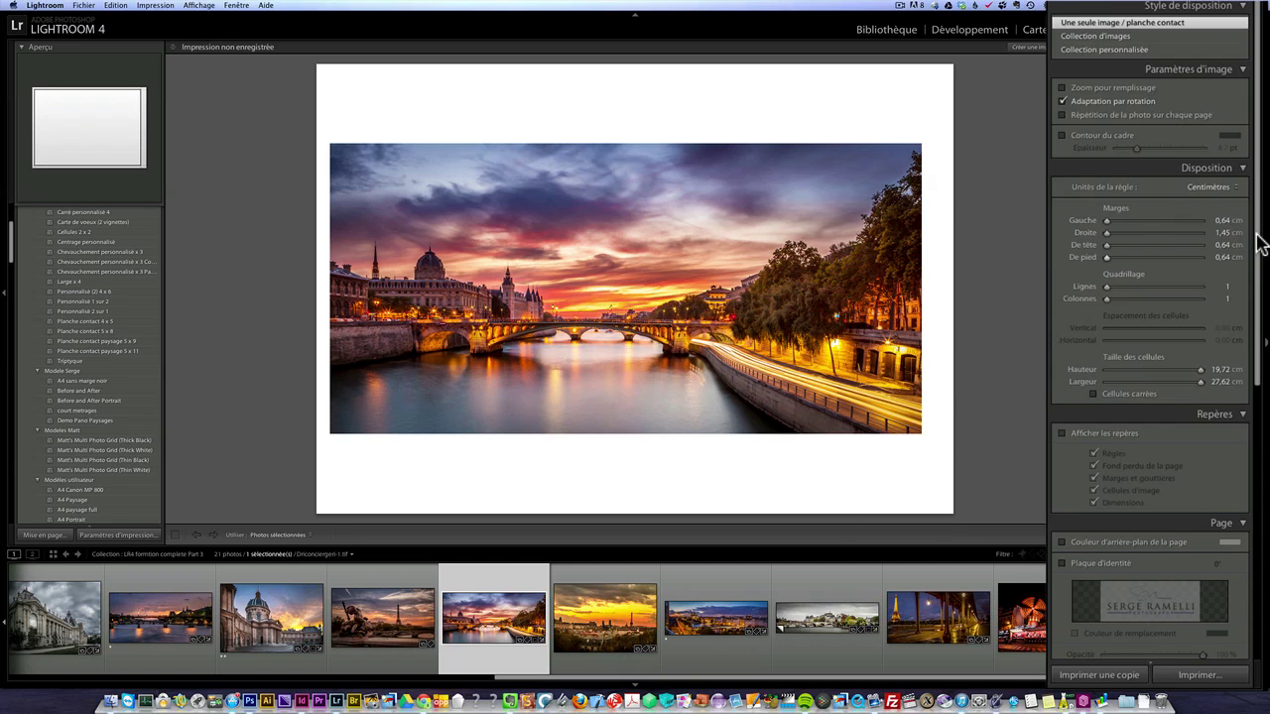
Enable Zoom pour remplissage and shift the photo within its cell to show more of the riverside buildings
{"action": "left_click", "coordinate": [1095, 89]}
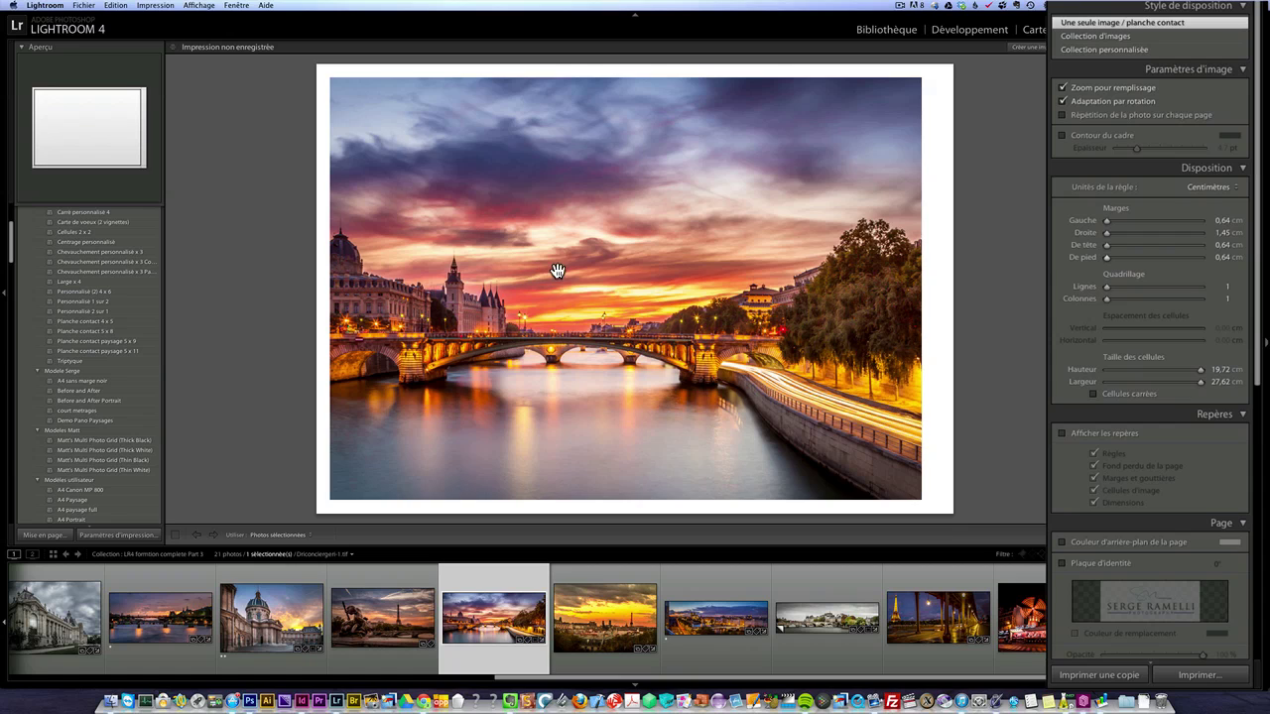
{"action": "left_click_drag", "start_coordinate": [558, 271], "coordinate": [654, 273]}
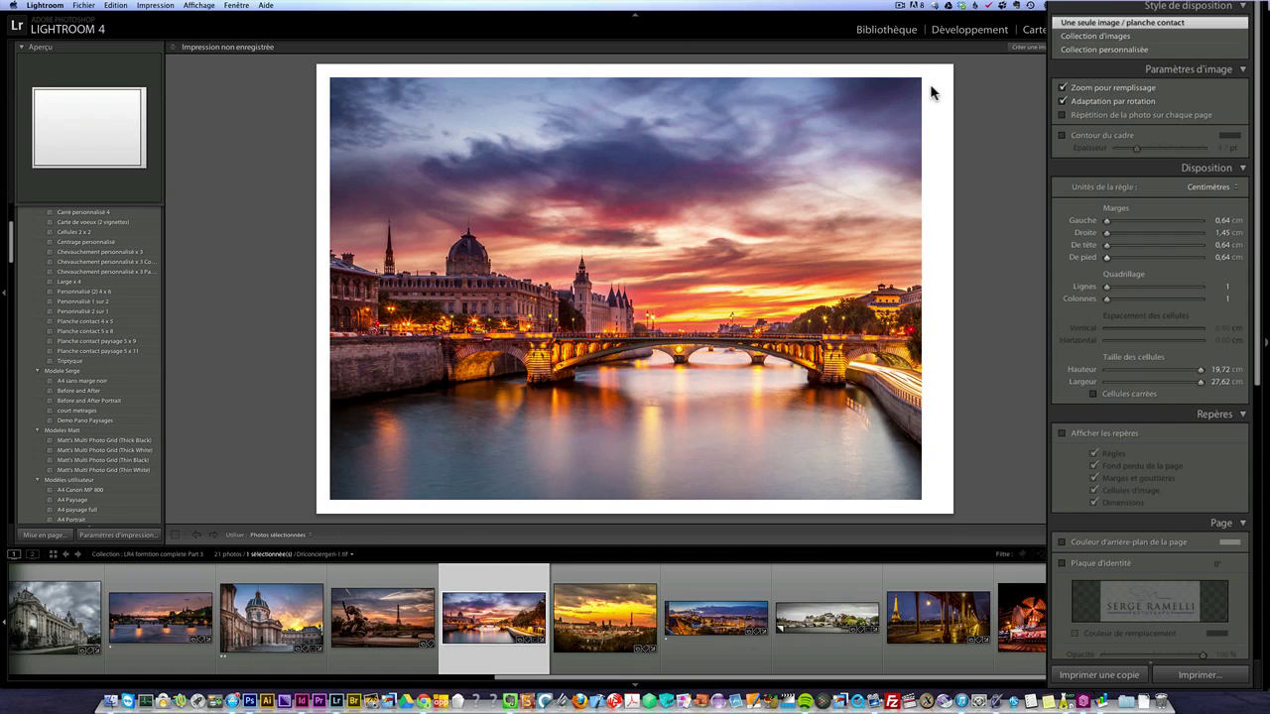
Change the page setup's paper size to A4 sans marge
{"action": "left_click", "coordinate": [51, 536]}
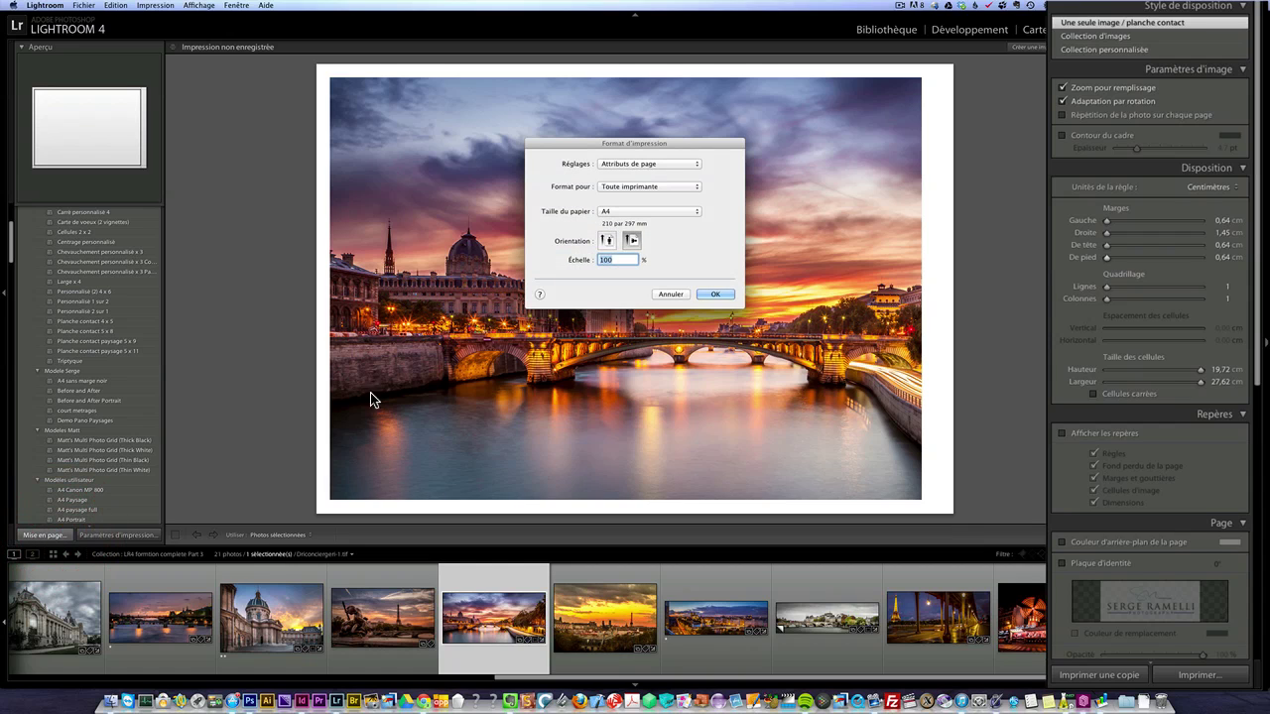
{"action": "left_click", "coordinate": [625, 212]}
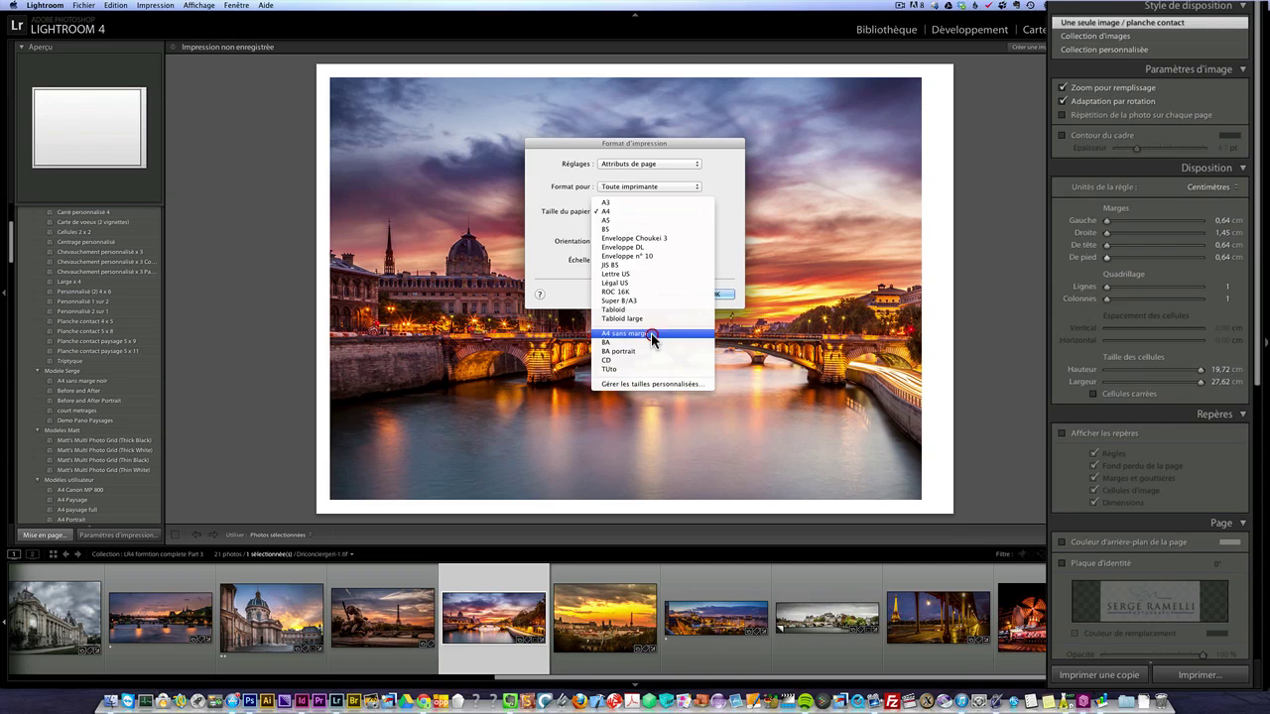
{"action": "left_click", "coordinate": [651, 333]}
{"action": "left_click", "coordinate": [718, 293]}
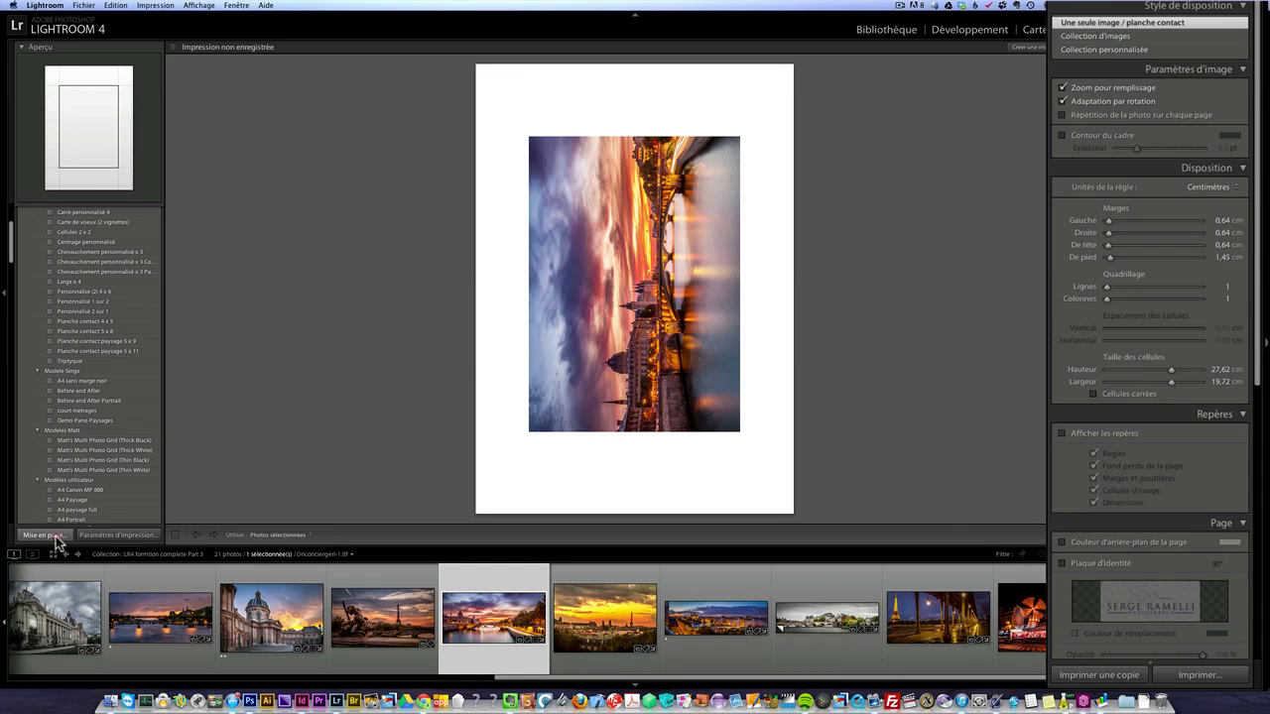
Switch the borderless page to landscape orientation in the page setup
{"action": "left_click", "coordinate": [55, 536]}
{"action": "left_click", "coordinate": [632, 241]}
{"action": "left_click", "coordinate": [715, 293]}
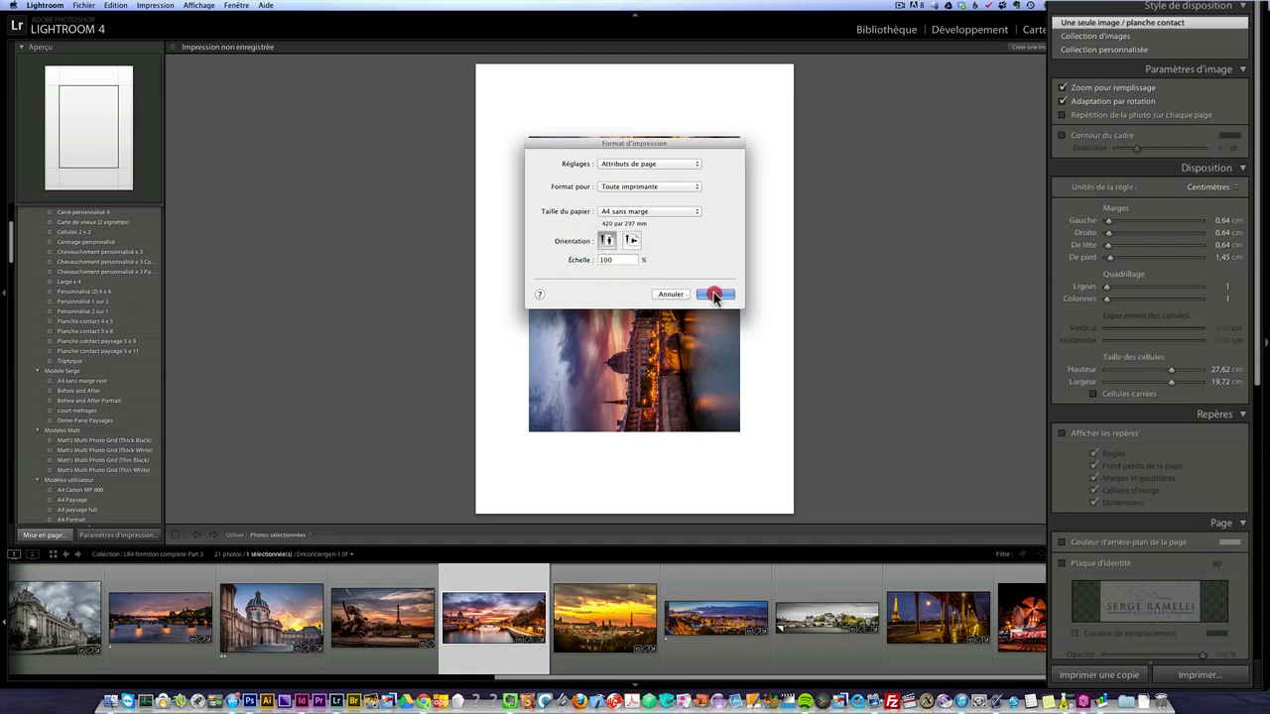
{"action": "left_click", "coordinate": [694, 293]}
{"action": "left_click", "coordinate": [694, 288]}
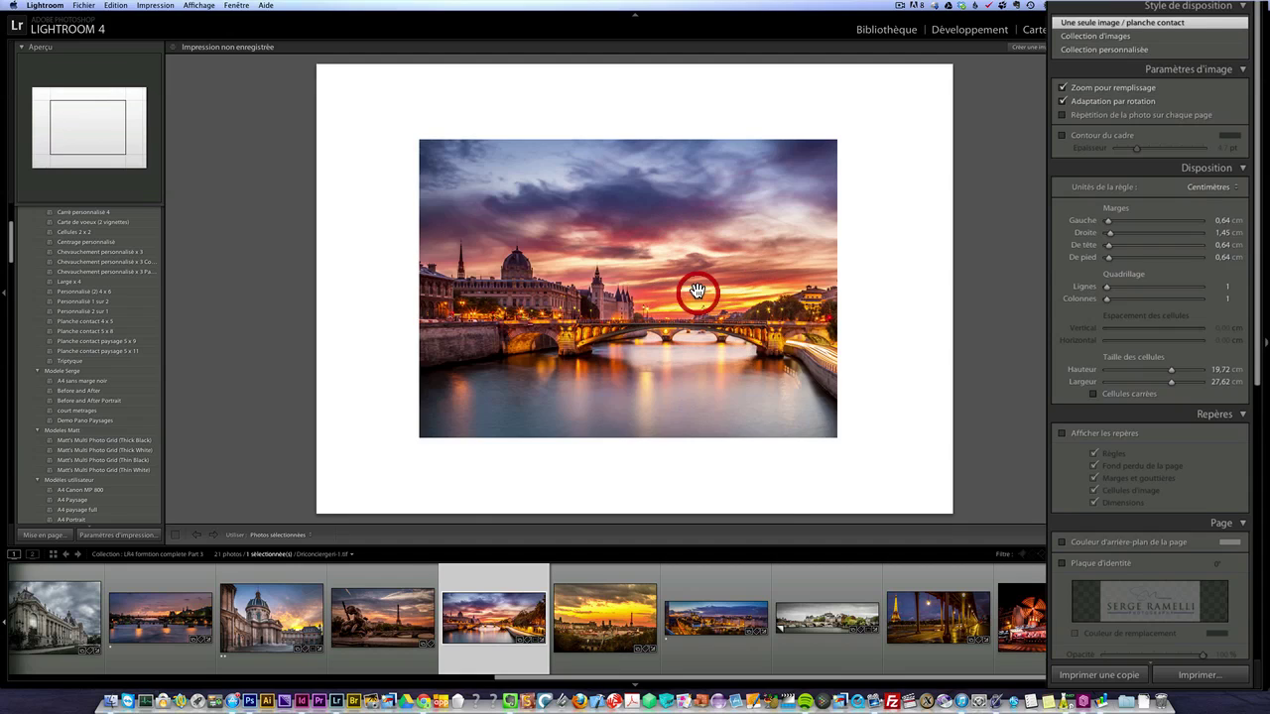
Set all four page margins to 0,00 cm and enlarge the cell to 29,70 cm high by 42,01 cm wide
{"action": "left_click", "coordinate": [1109, 233]}
{"action": "mouse_move", "coordinate": [1108, 233]}
{"action": "left_mouse_down"}
{"action": "mouse_move", "coordinate": [1102, 220]}
{"action": "mouse_move", "coordinate": [1102, 250]}
{"action": "left_mouse_up"}
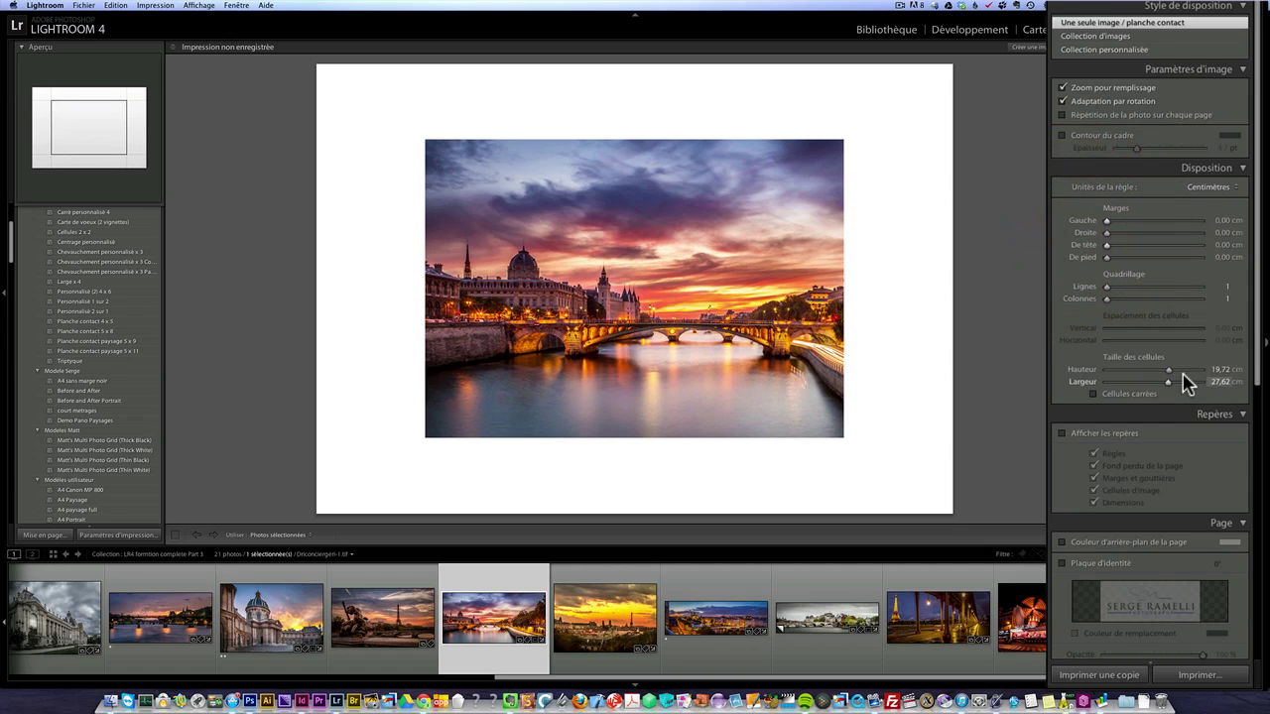
{"action": "left_click_drag", "start_coordinate": [1169, 370], "coordinate": [1201, 382]}
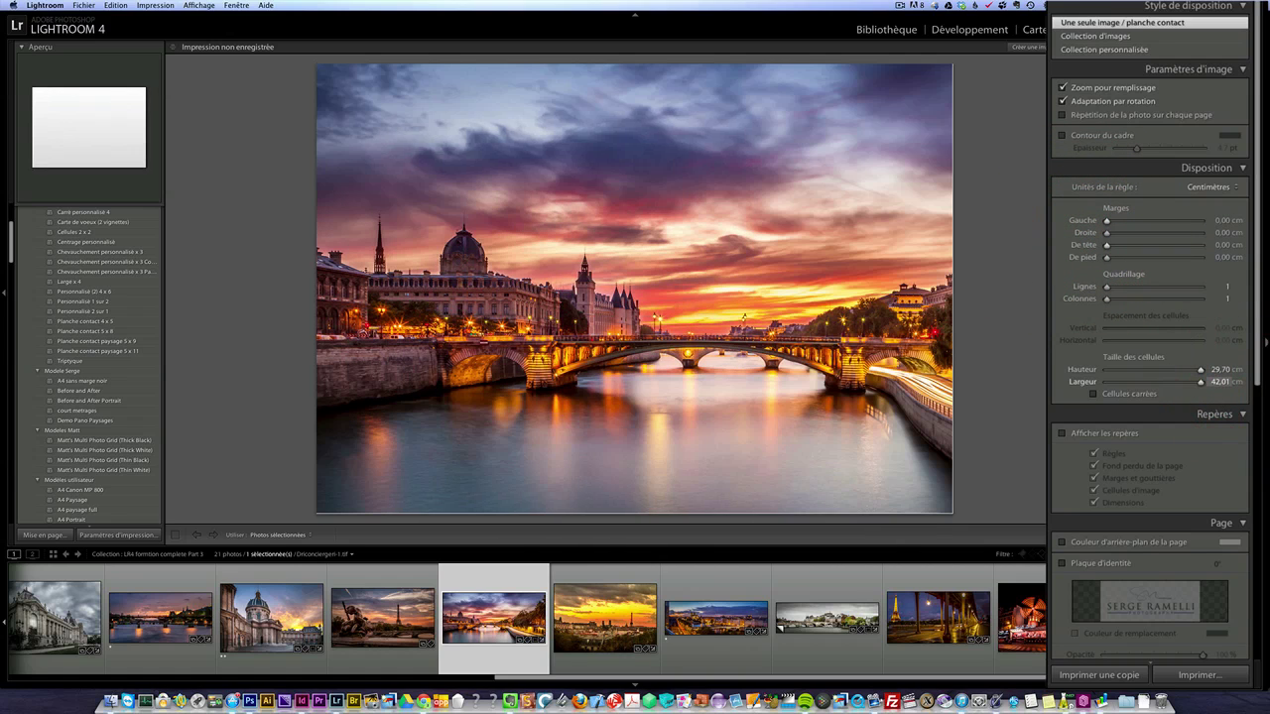
Reframe the Seine photo slightly within the page, and replace it with the Paris rooftops sunset photo showing the Eiffel Tower
{"action": "left_click_drag", "start_coordinate": [732, 292], "coordinate": [820, 325]}
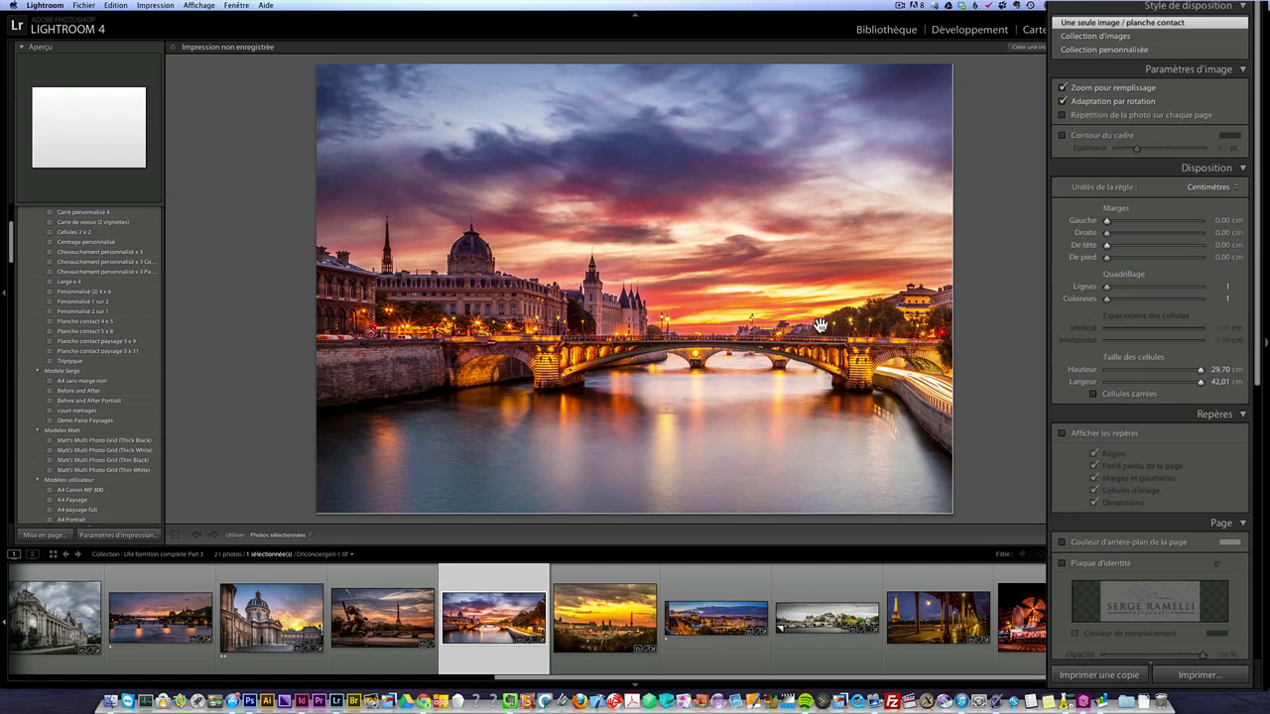
{"action": "left_click", "coordinate": [860, 316]}
{"action": "left_click", "coordinate": [628, 615]}
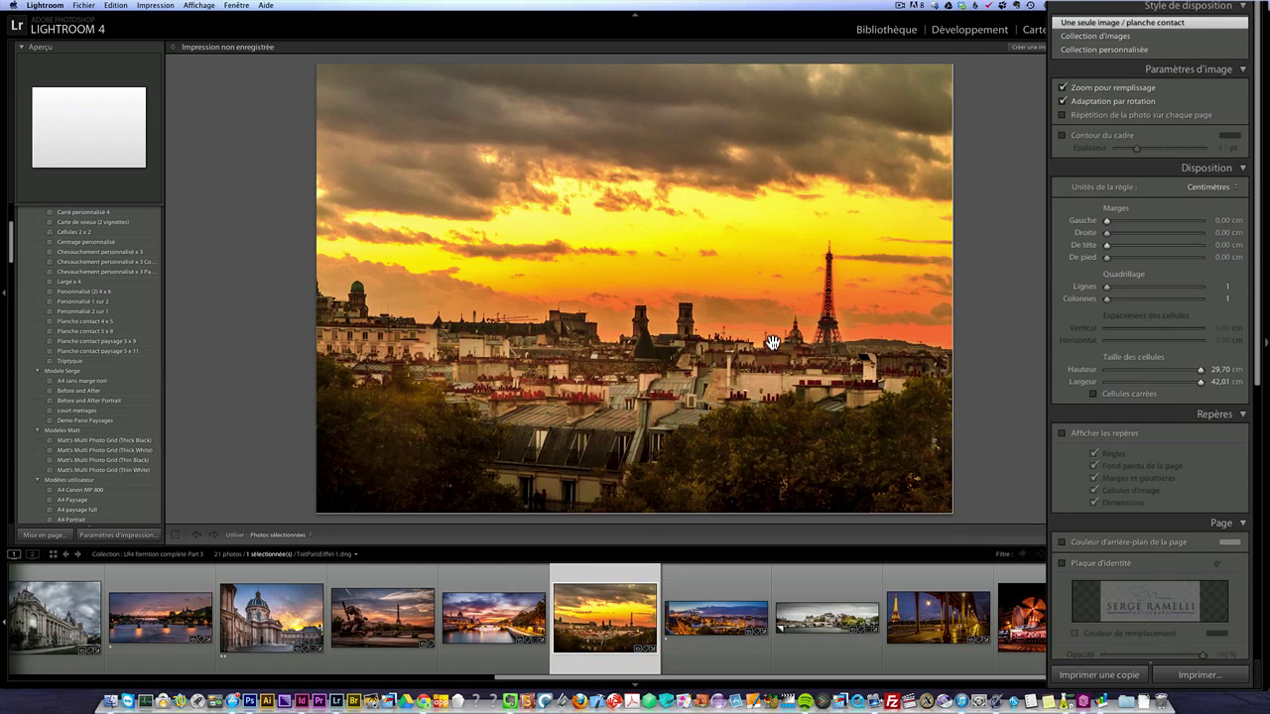
{"action": "left_click", "coordinate": [764, 325]}
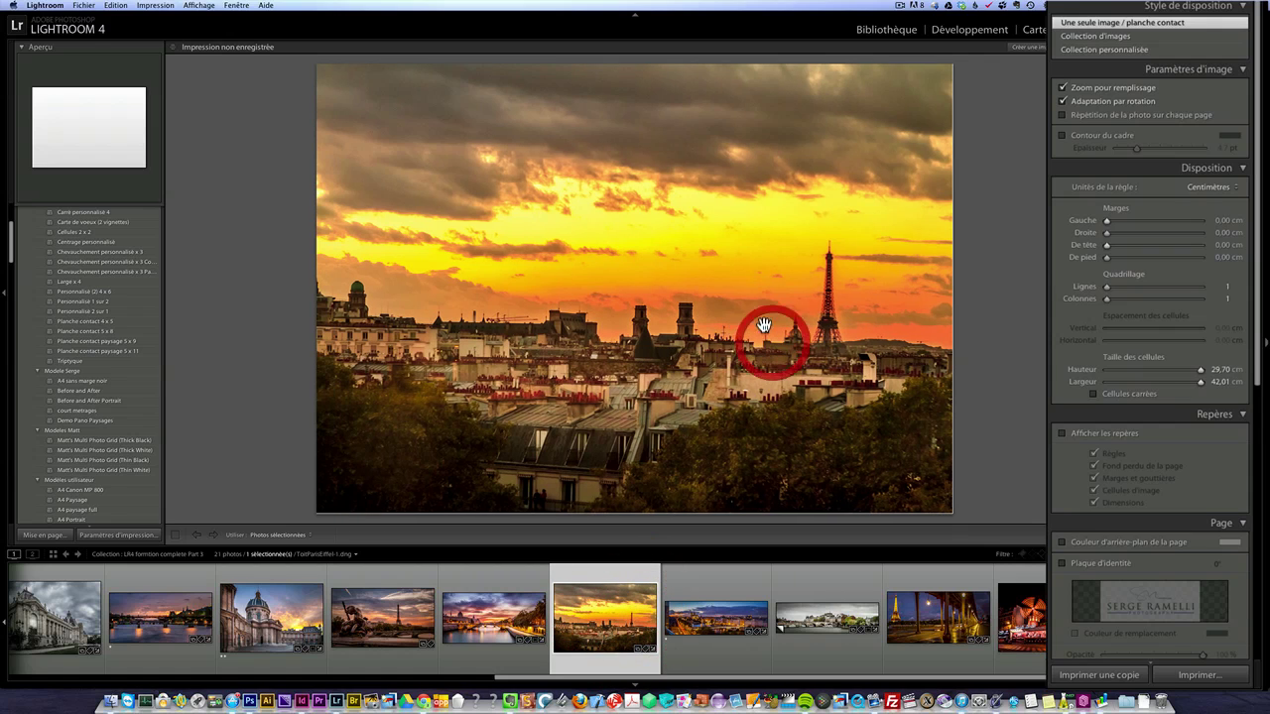
{"action": "left_click", "coordinate": [1258, 340]}
{"action": "left_click_drag", "start_coordinate": [720, 334], "coordinate": [770, 338]}
{"action": "left_click", "coordinate": [810, 341]}
{"action": "mouse_move", "coordinate": [1260, 387]}
{"action": "left_mouse_down"}
{"action": "mouse_move", "coordinate": [1266, 662]}
{"action": "mouse_move", "coordinate": [1266, 385]}
{"action": "left_mouse_up"}
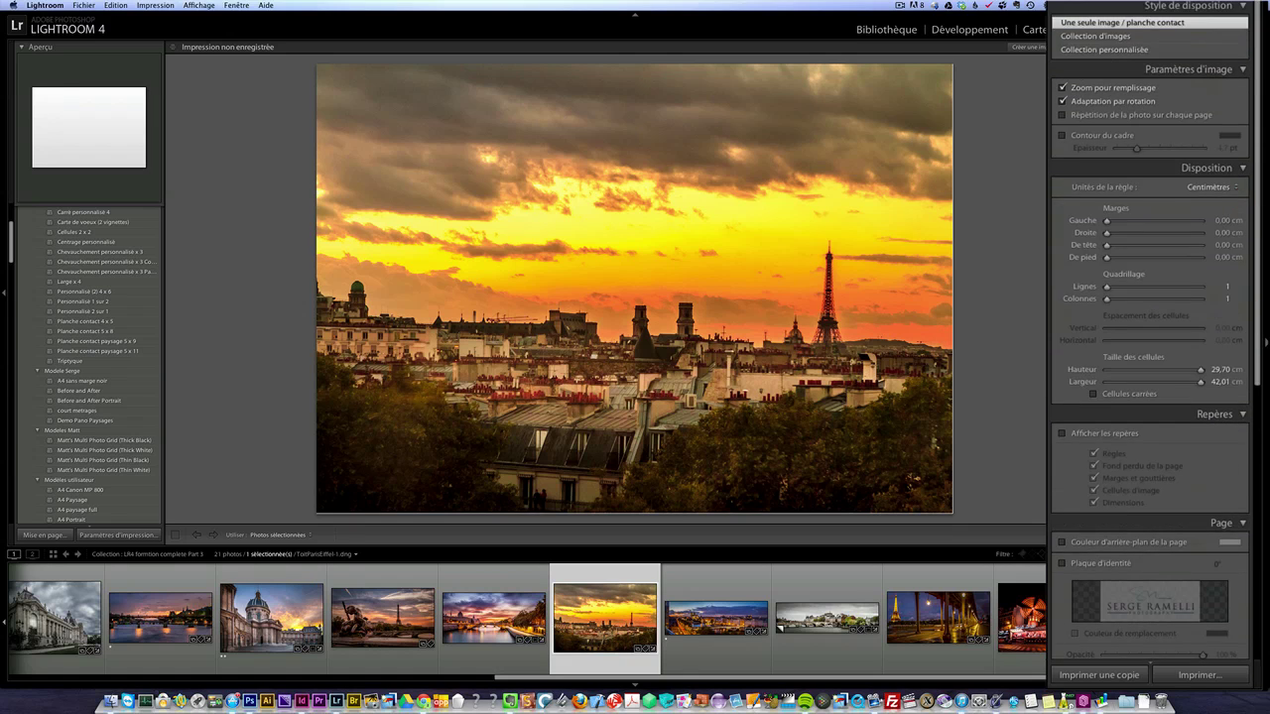
Turn off Adaptation par rotation for the Eiffel Tower photo's print layout
{"action": "left_click", "coordinate": [1141, 102]}
{"action": "left_click", "coordinate": [864, 290]}
{"action": "left_click", "coordinate": [1250, 257]}
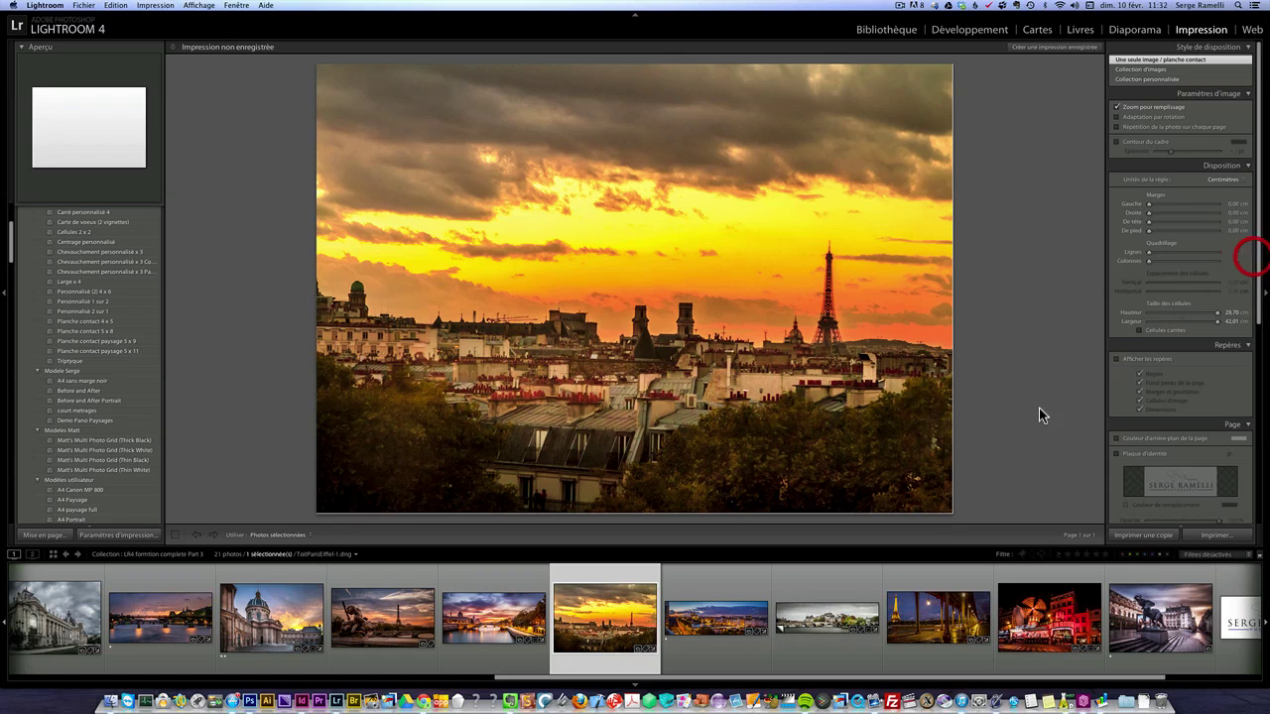